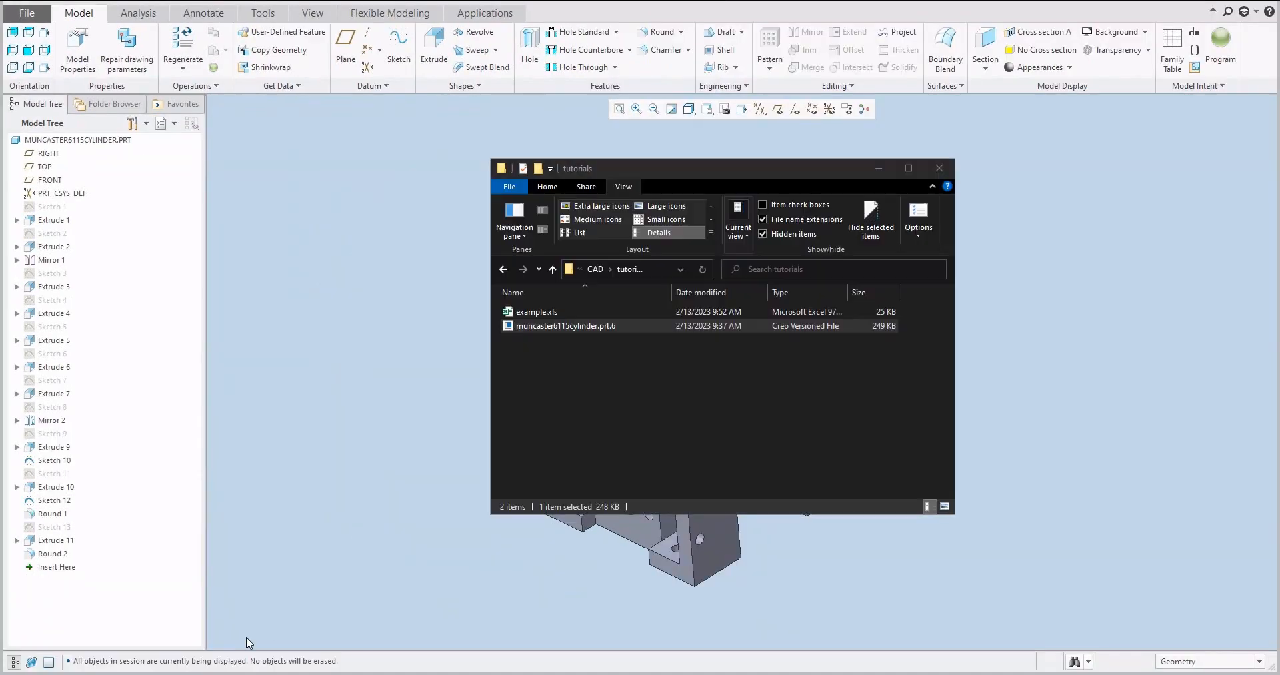
Open the example.xls workbook and examine its Creo 2 Excel, Excel value and Excel 2 Creo columns.
left_click(534, 326)
left_click(533, 315)
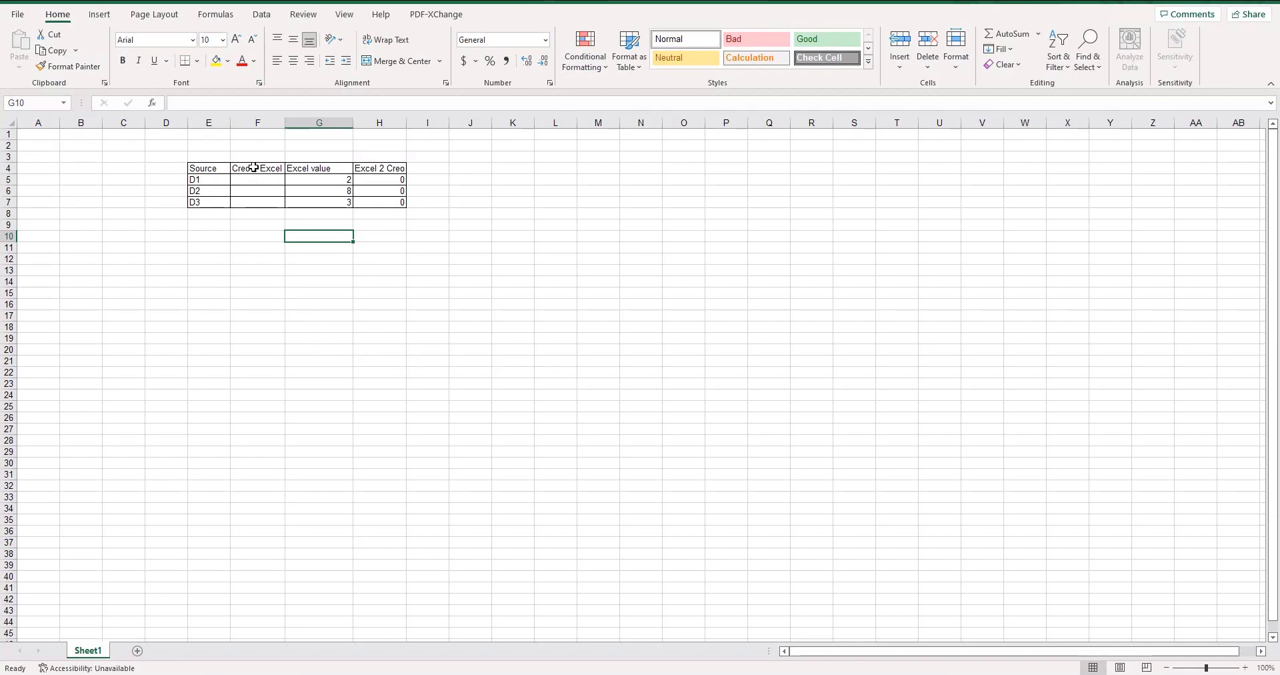
left_click_drag(254, 171, 257, 200)
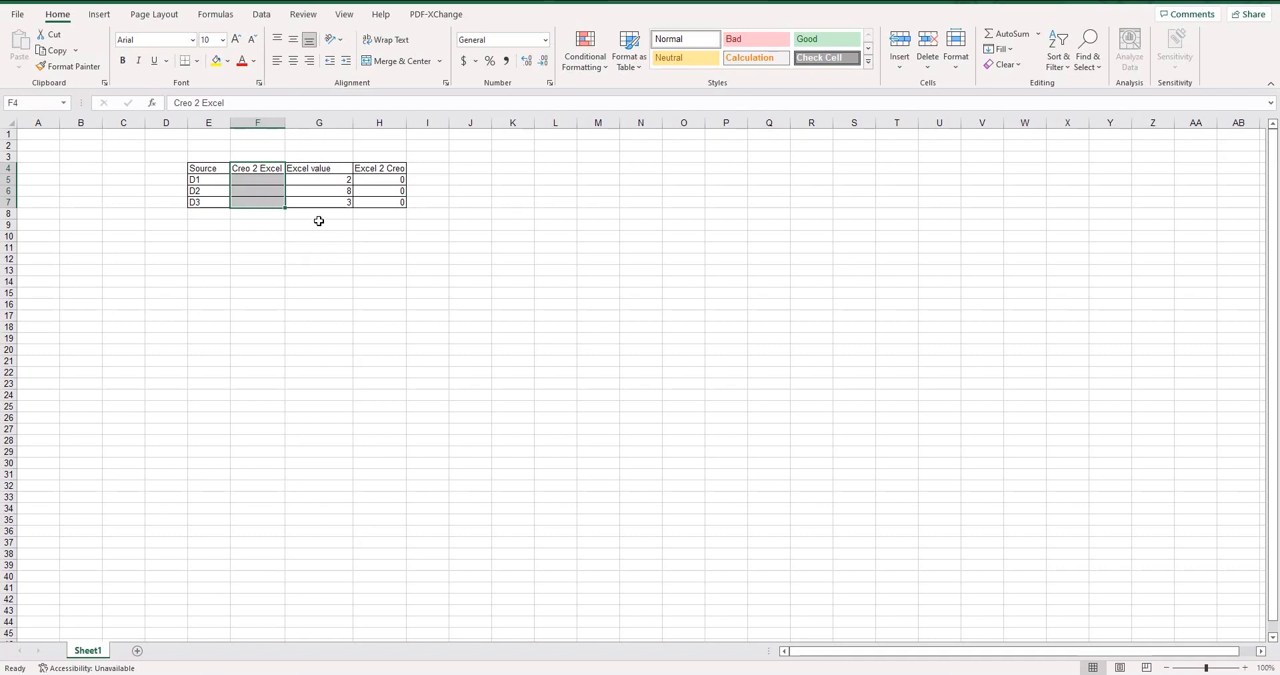
left_click_drag(315, 169, 317, 202)
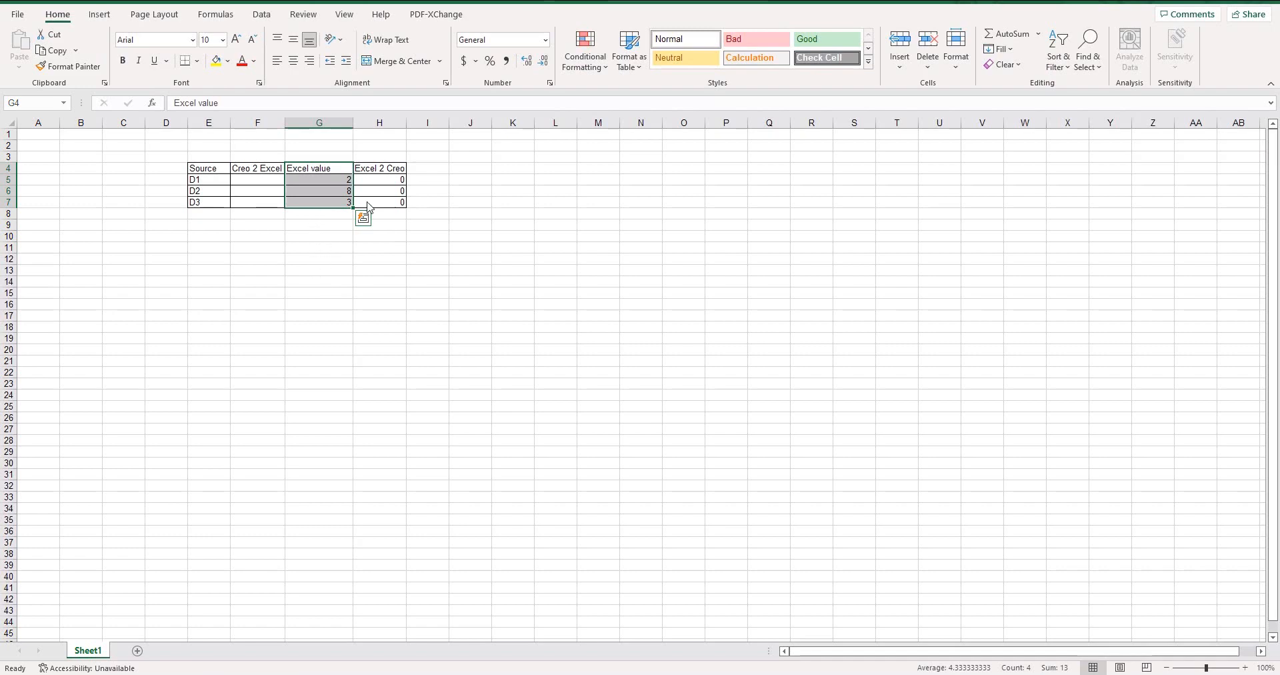
left_click_drag(374, 170, 374, 204)
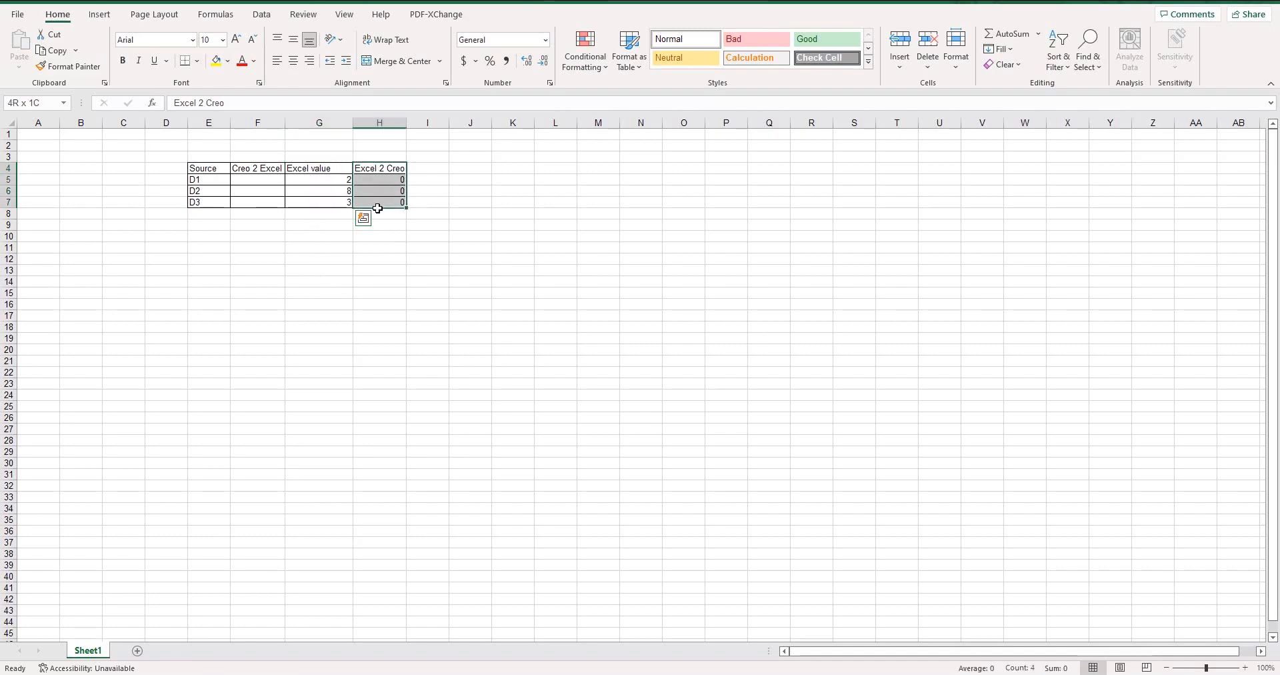
left_click(391, 271)
Test the calculation by entering 50 in Creo 2 Excel cells F5 and F7, and undo both entries.
left_click(254, 180)
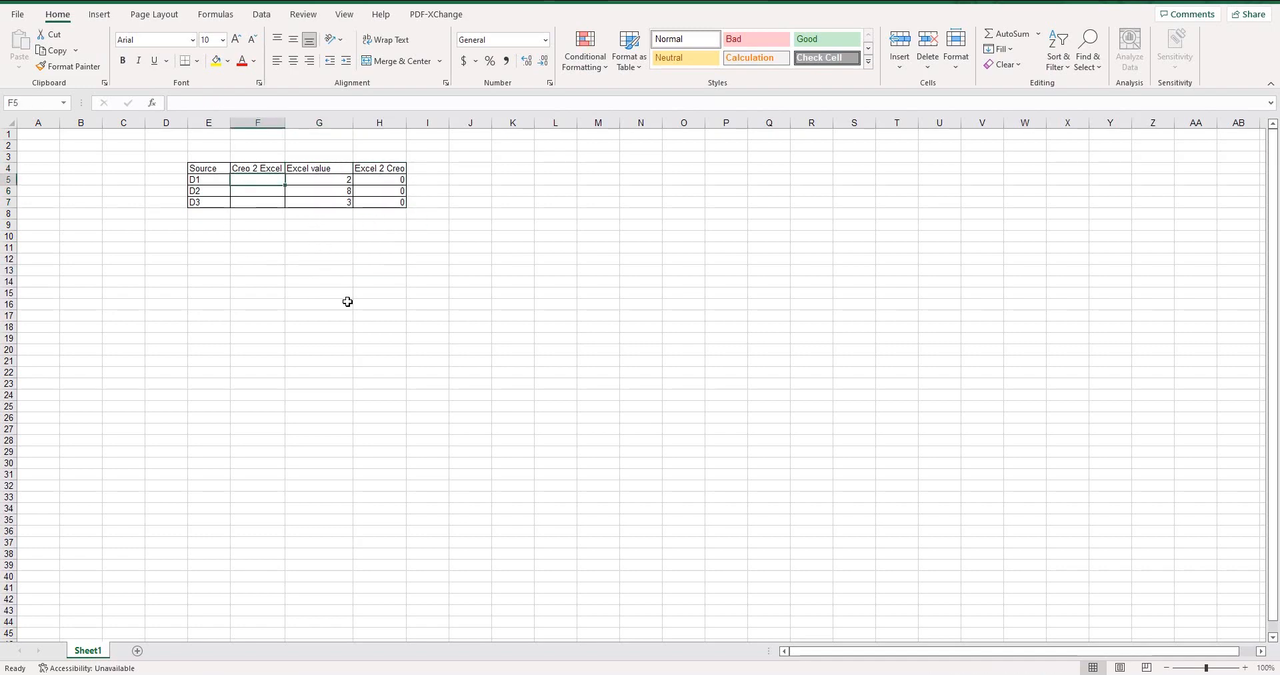
type("50")
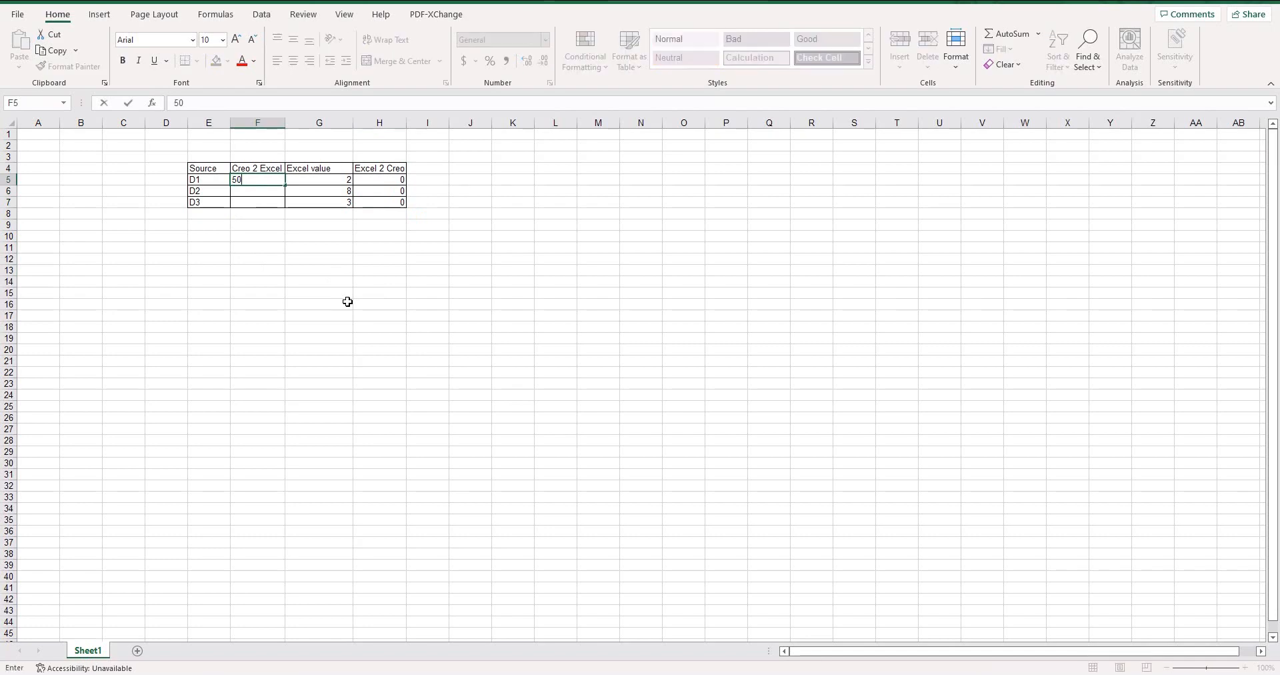
key("Return")
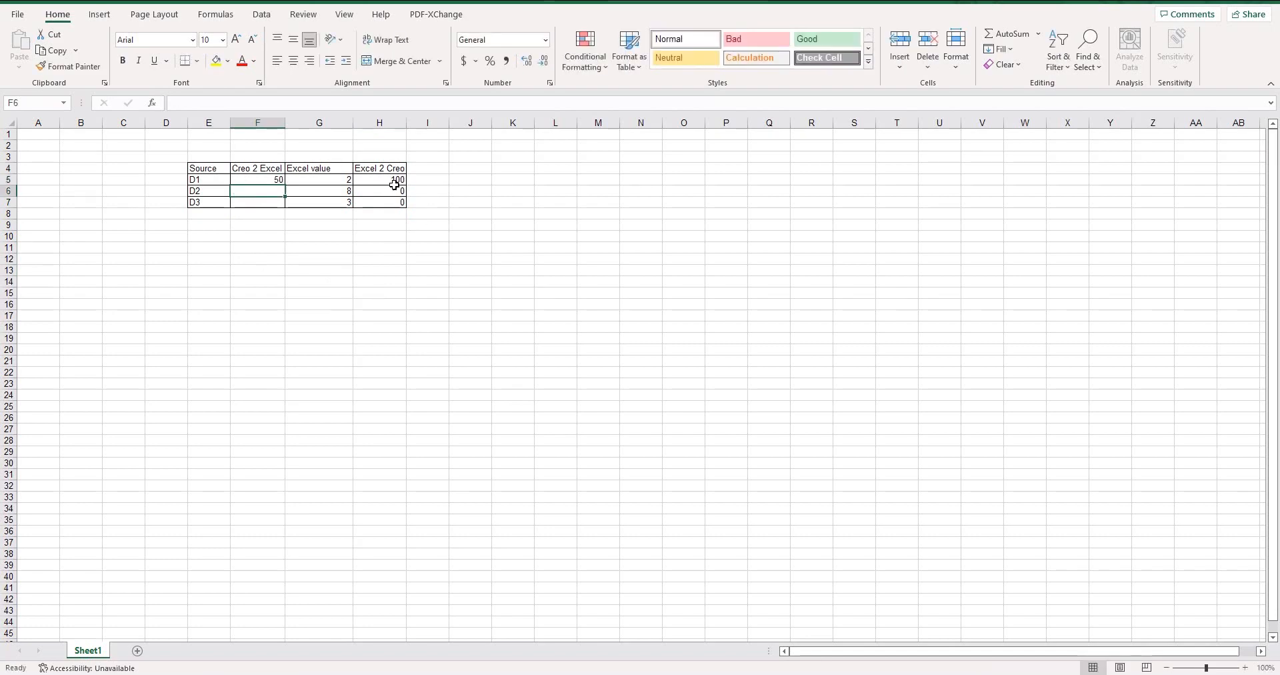
left_click(268, 204)
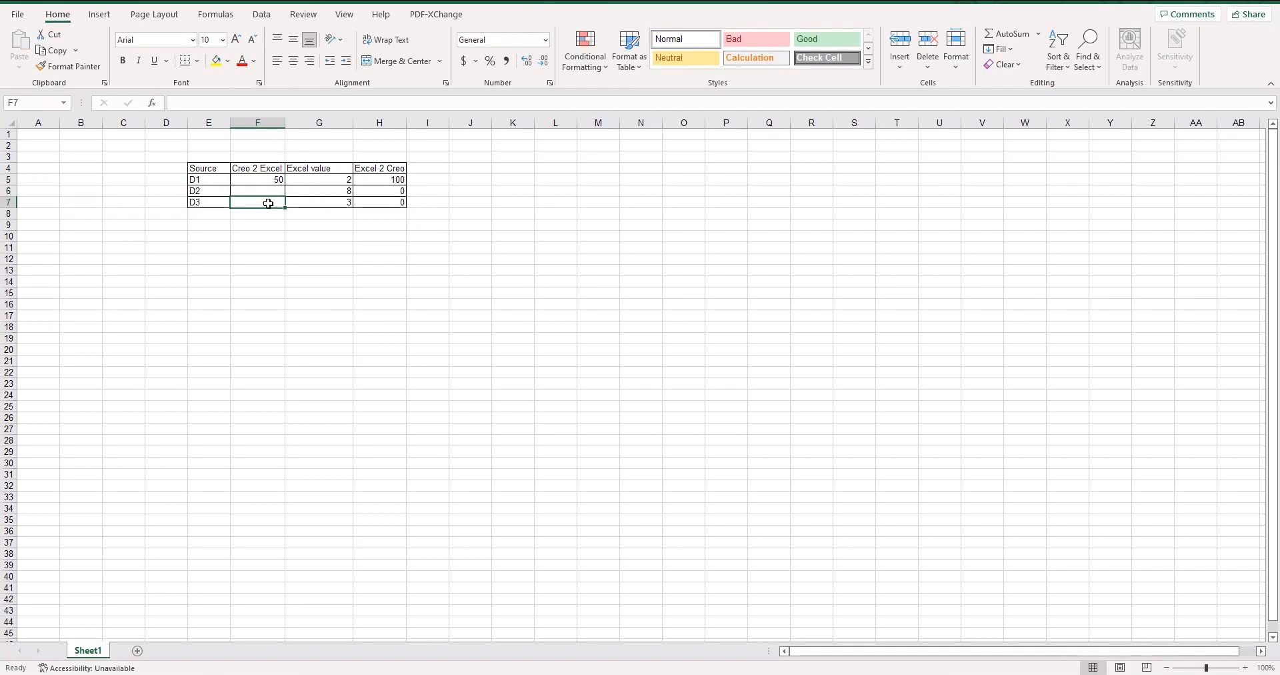
type("50")
key("Return")
left_click(254, 245)
key("ctrl+z")
key("ctrl+z")
left_click(263, 280)
Inspect the formula behind the D1 row's Excel 2 Creo cell, H5.
left_click(393, 178)
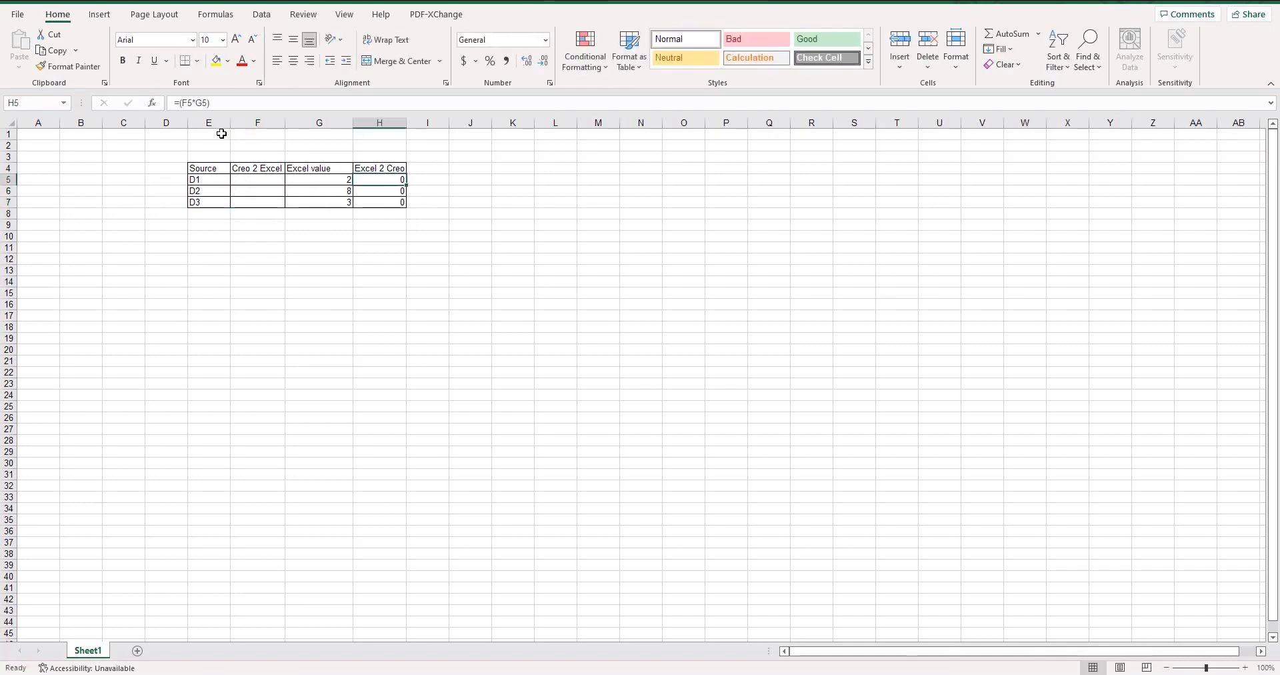
left_click_drag(217, 103, 172, 102)
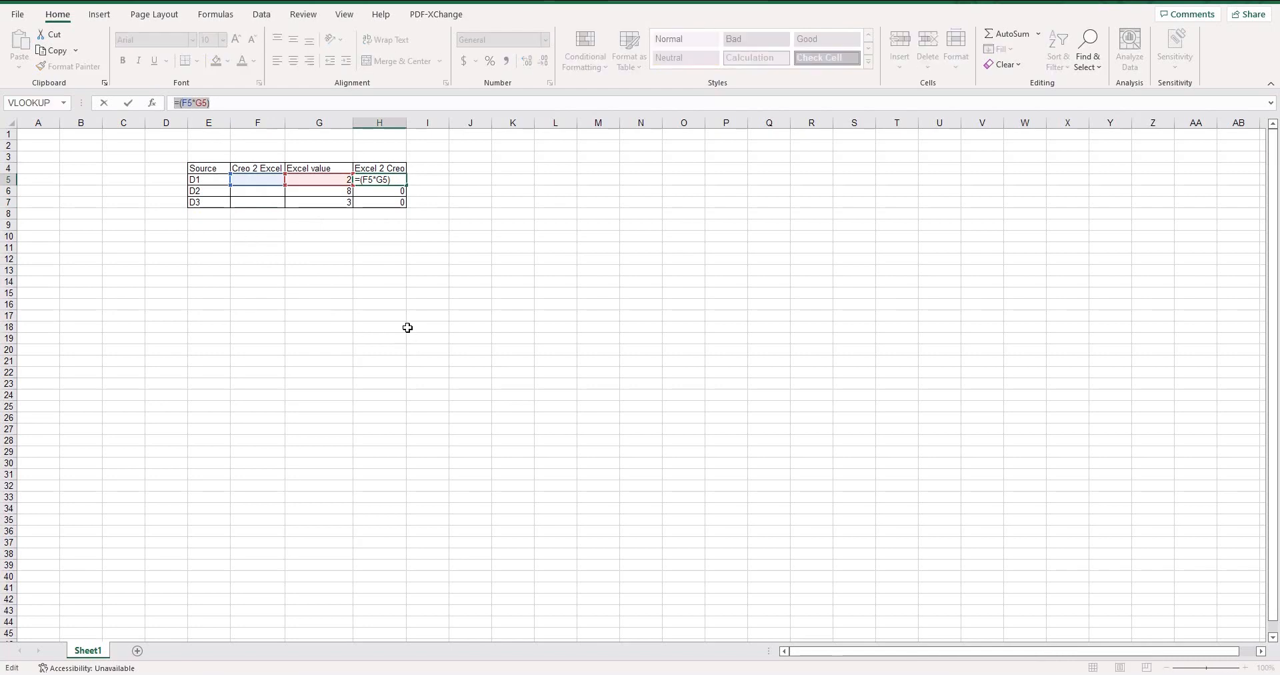
left_click(378, 260)
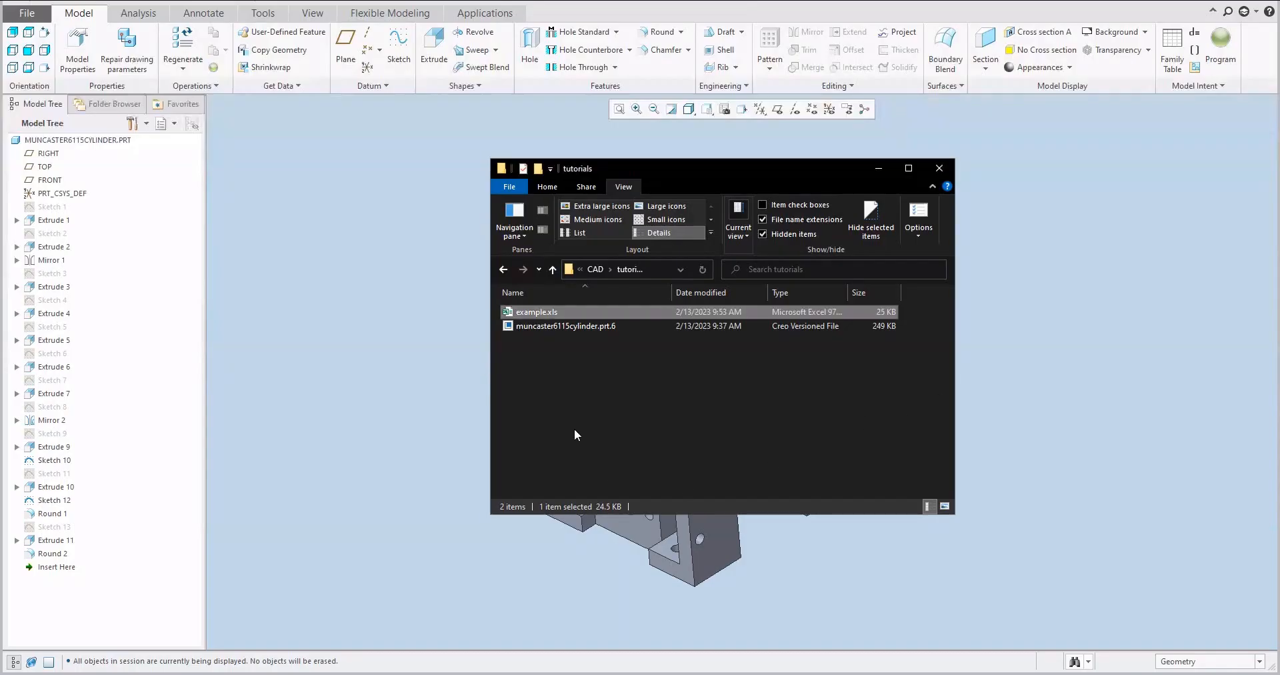
Switch to Creo Parametric, start an Excel Analysis and load example.xls as its workbook.
left_click(373, 331)
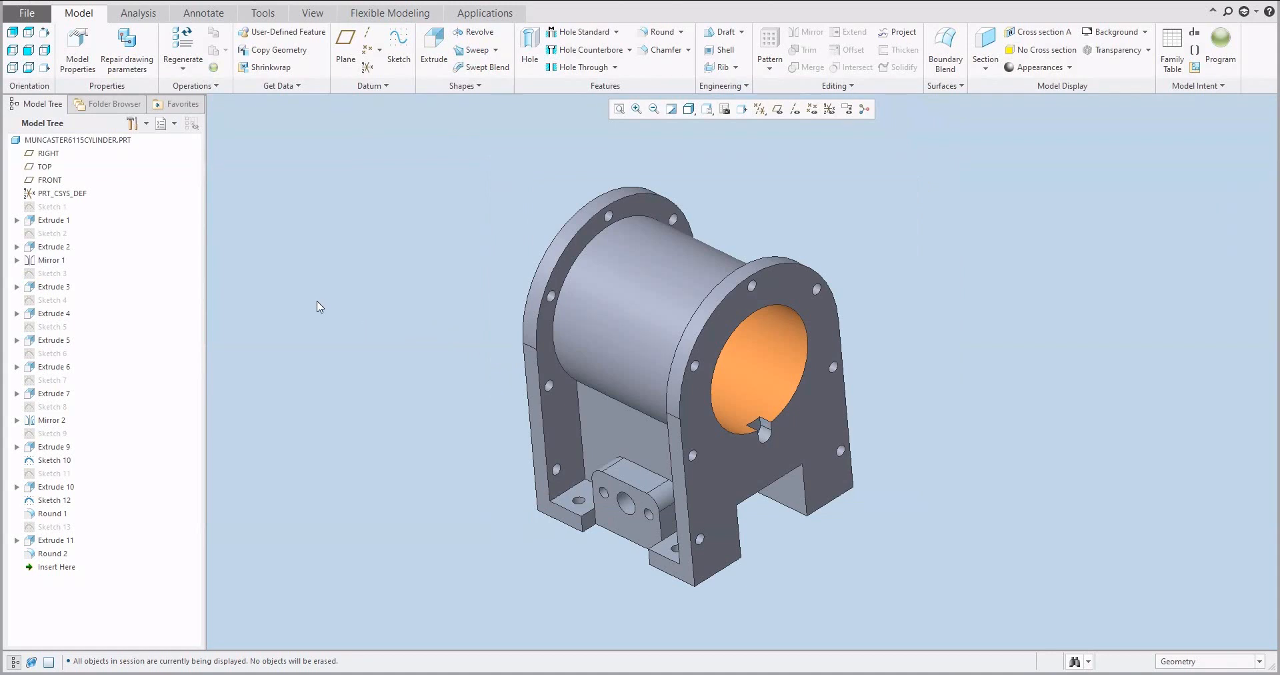
left_click(138, 14)
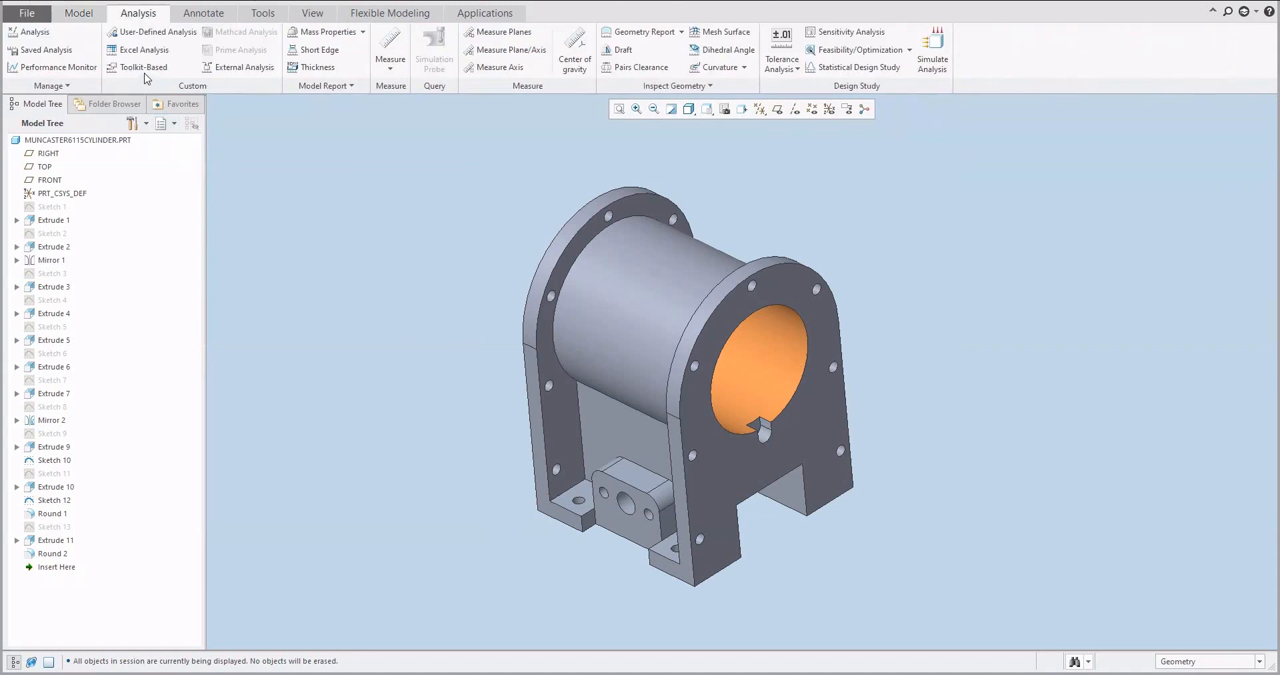
left_click(144, 50)
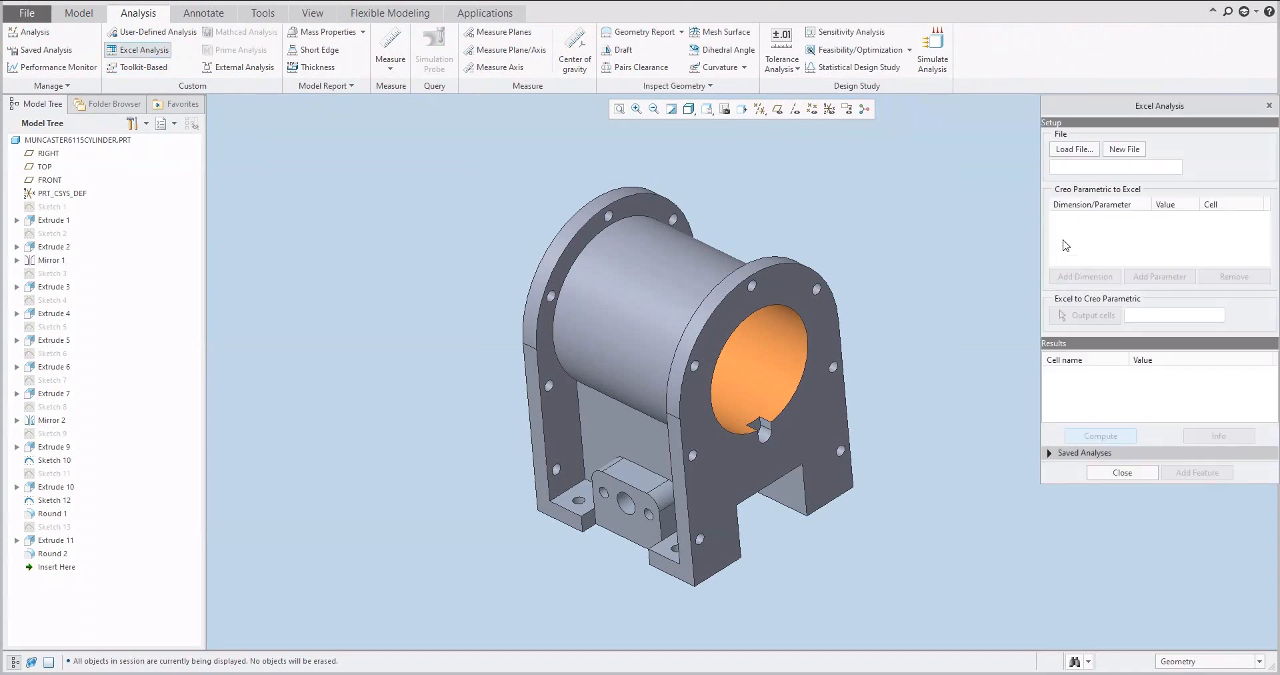
left_click(1076, 150)
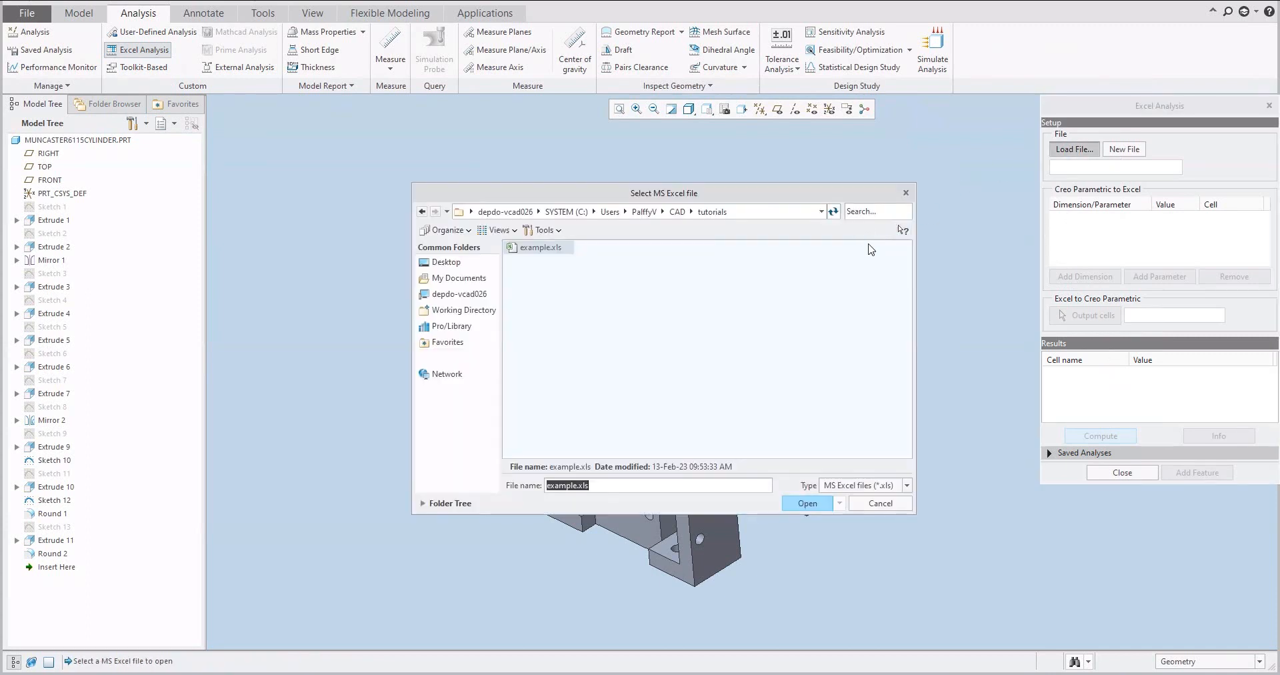
double_click(537, 248)
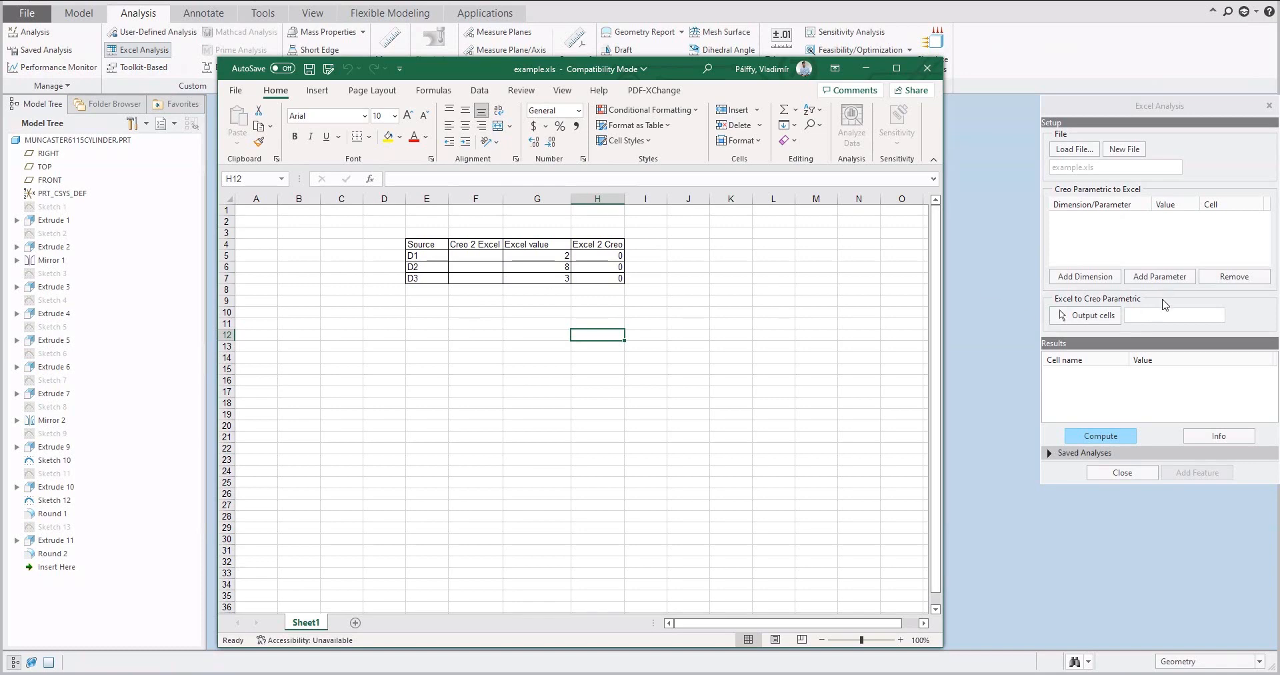
Add the 21 dimension of the large base cutout to the Excel analysis and assign it to cell F5.
left_click(1090, 279)
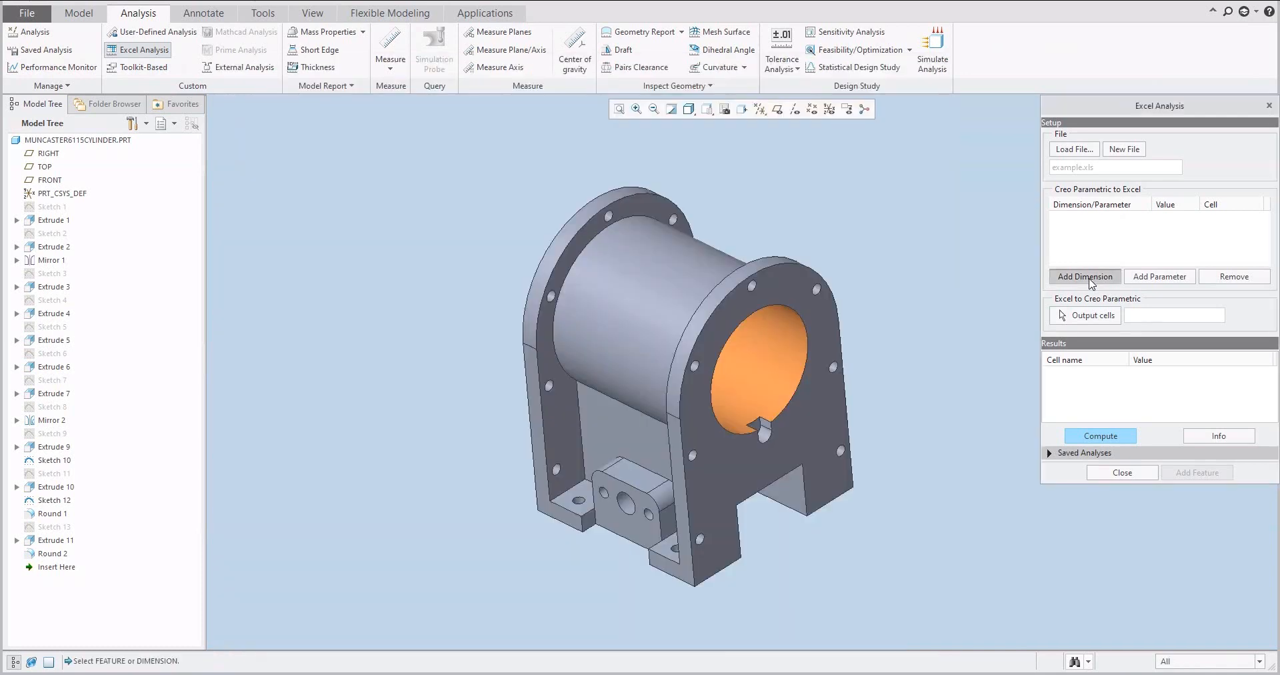
left_click(792, 500)
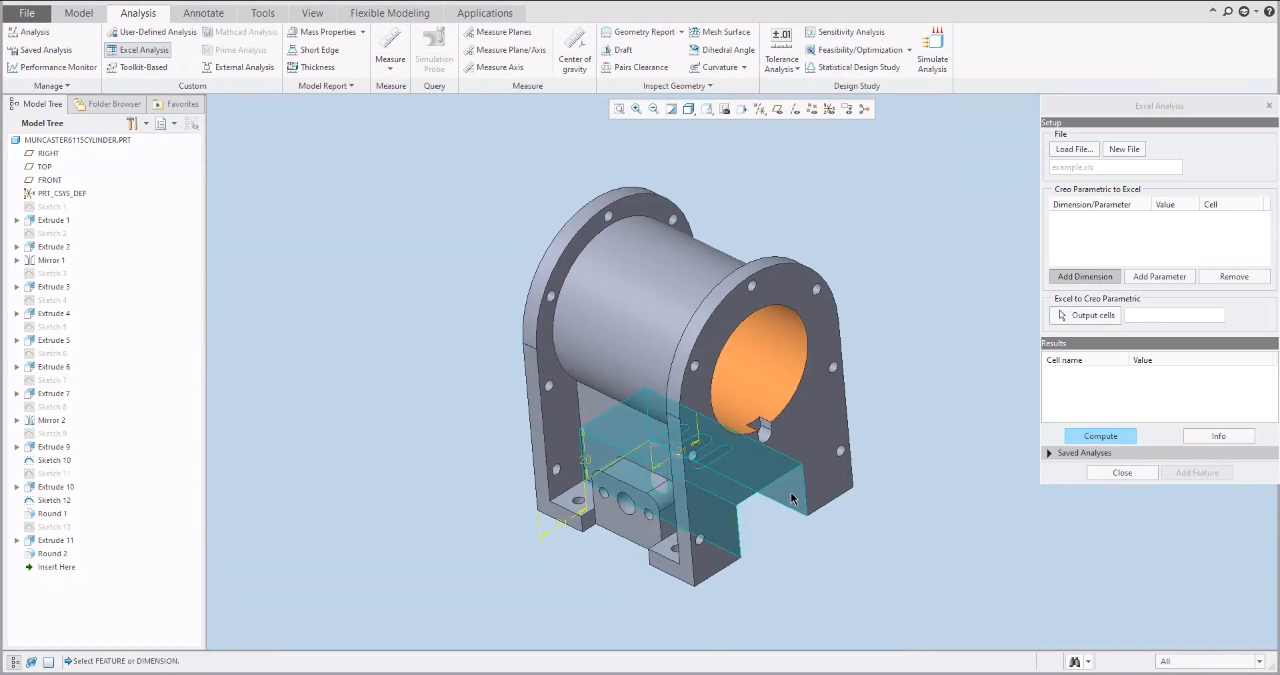
left_click(562, 526)
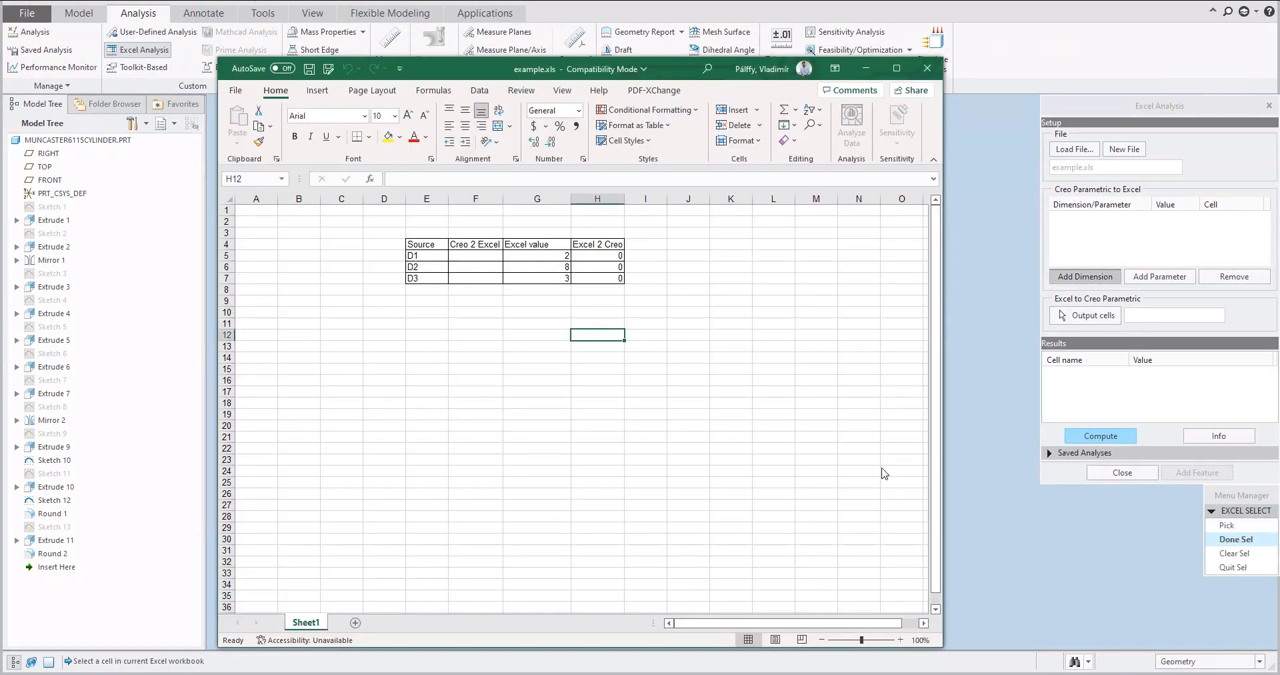
left_click(481, 255)
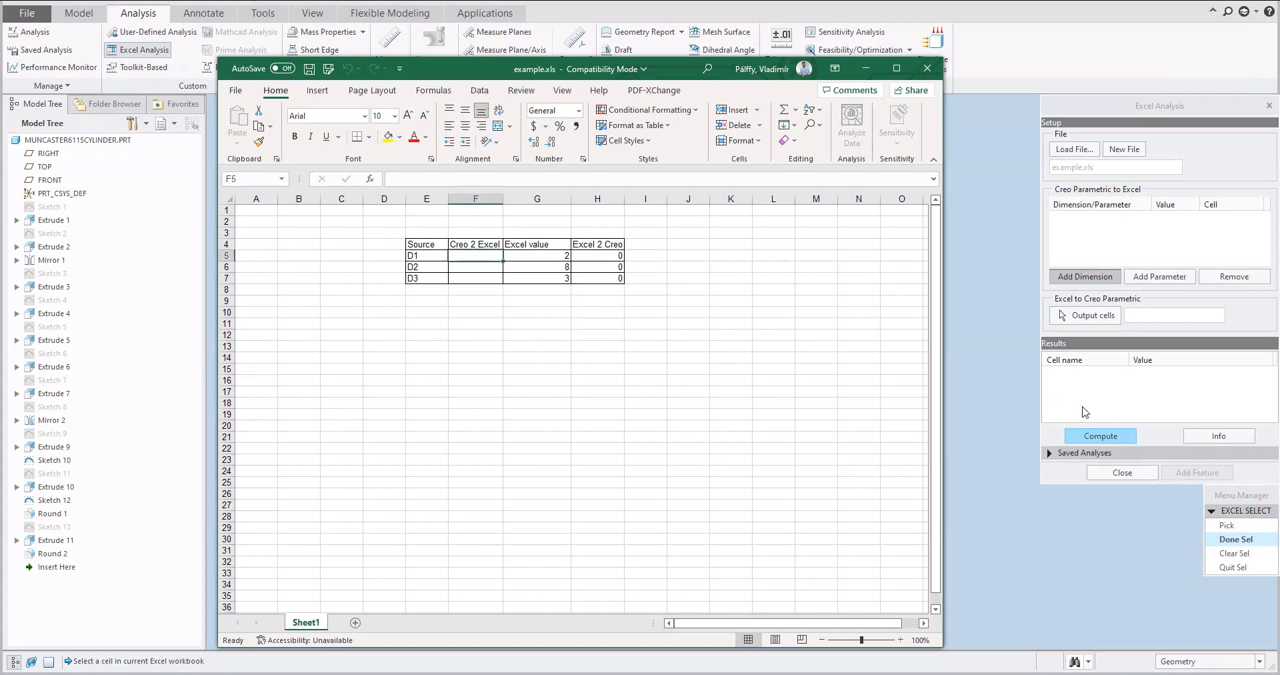
left_click(1227, 540)
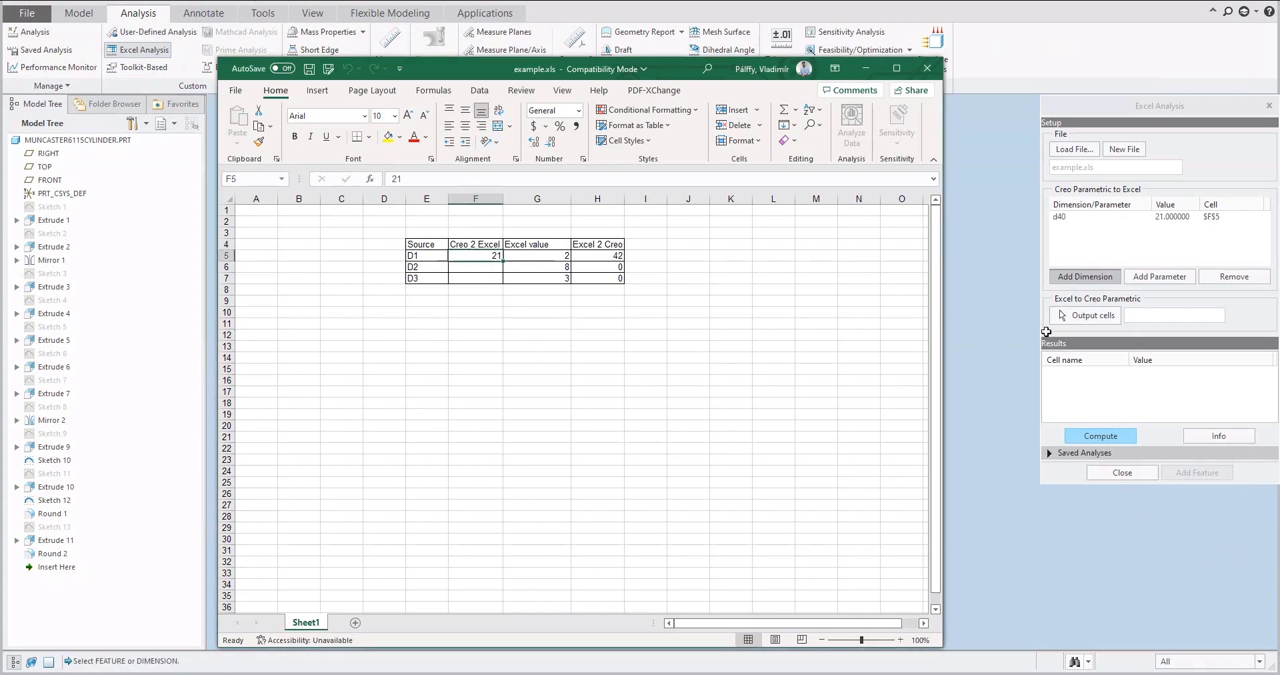
Add the base cutout's 20 height dimension to the Excel analysis and assign it to cell F6.
left_click(1097, 278)
left_click(664, 542)
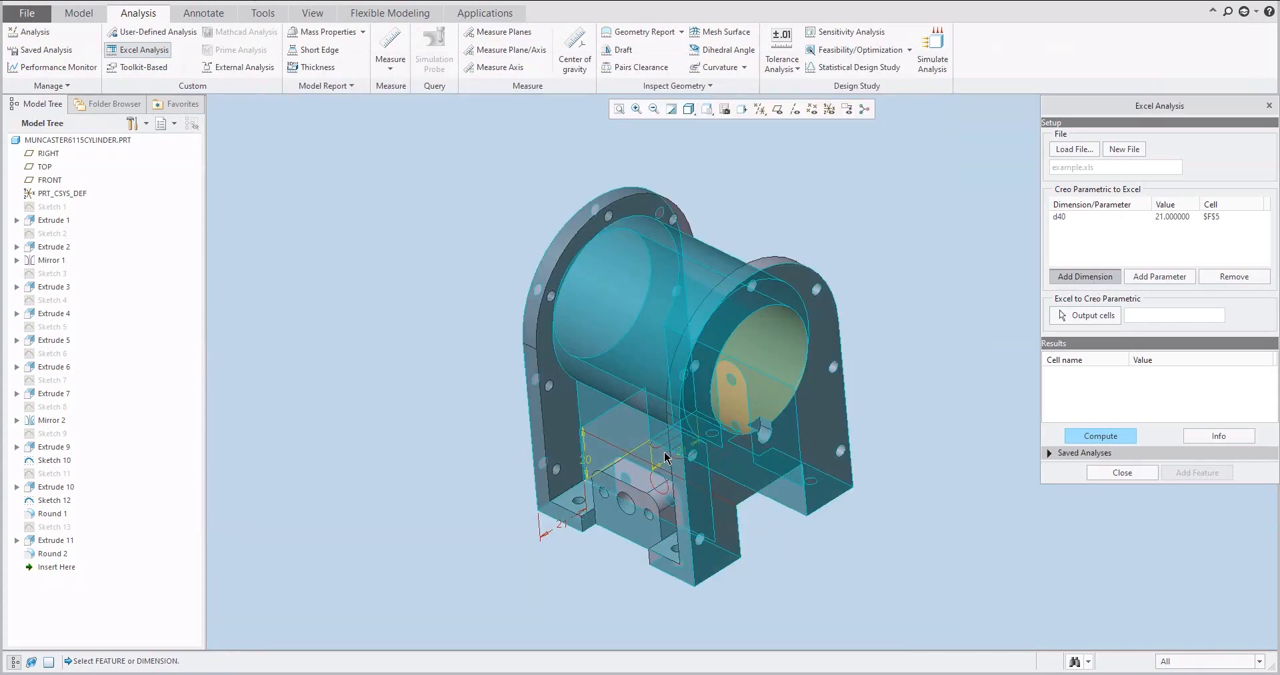
left_click(588, 468)
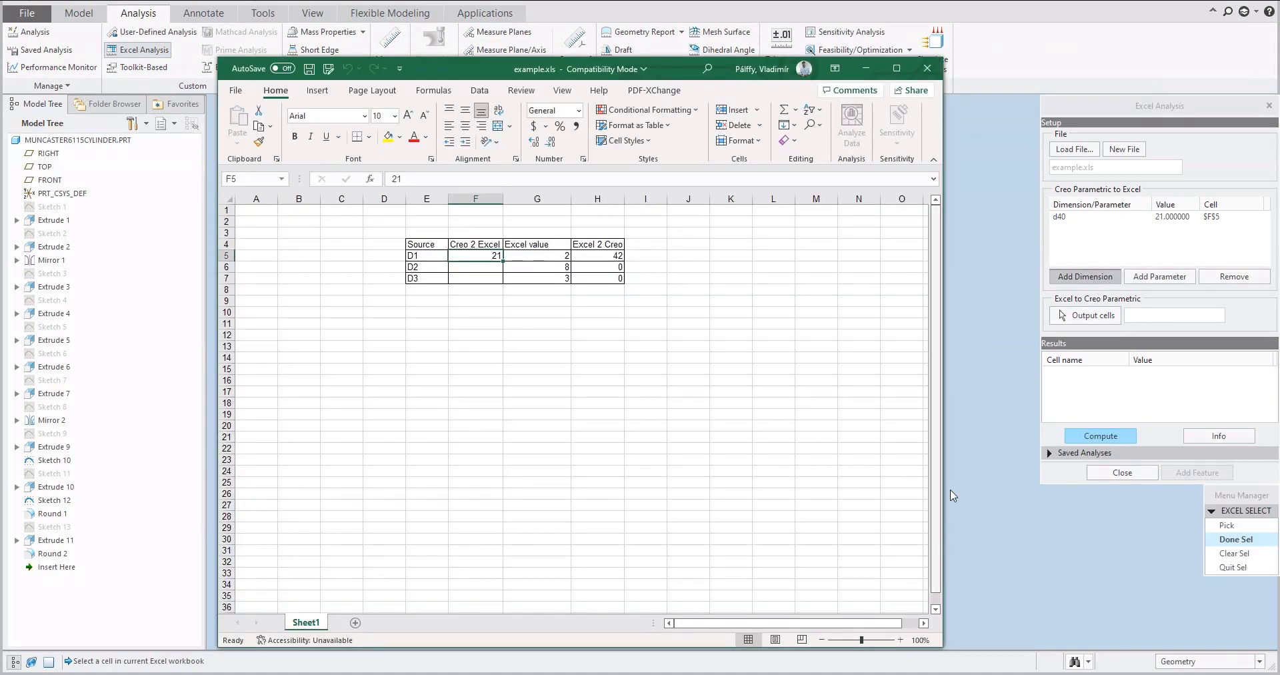
left_click(483, 267)
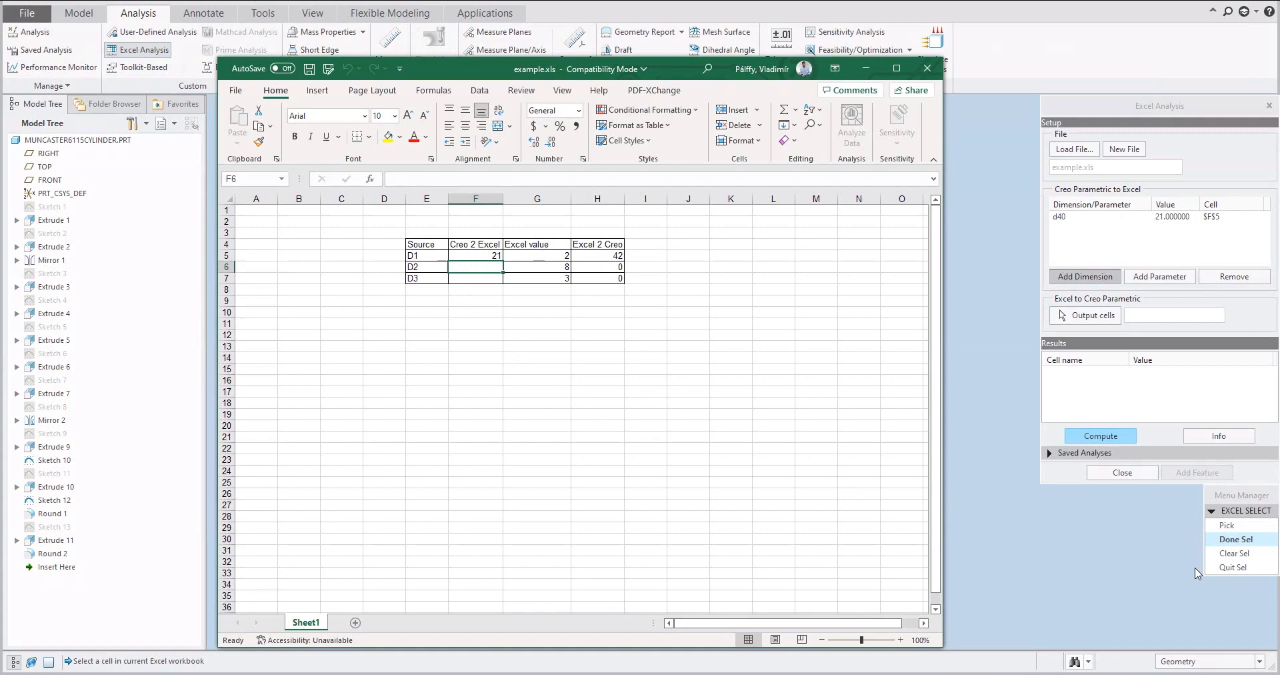
left_click(1231, 540)
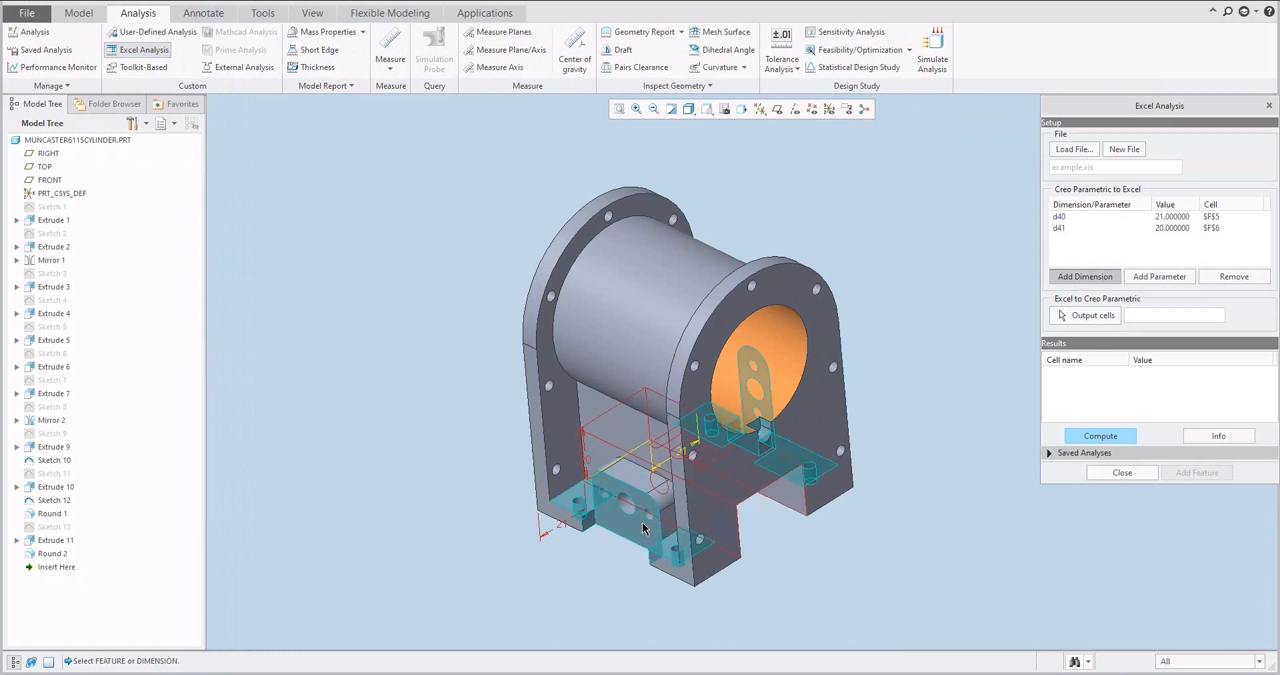
Add the 14 dimension of the feature between the feet to the analysis and assign it to cell F7.
left_click(598, 533)
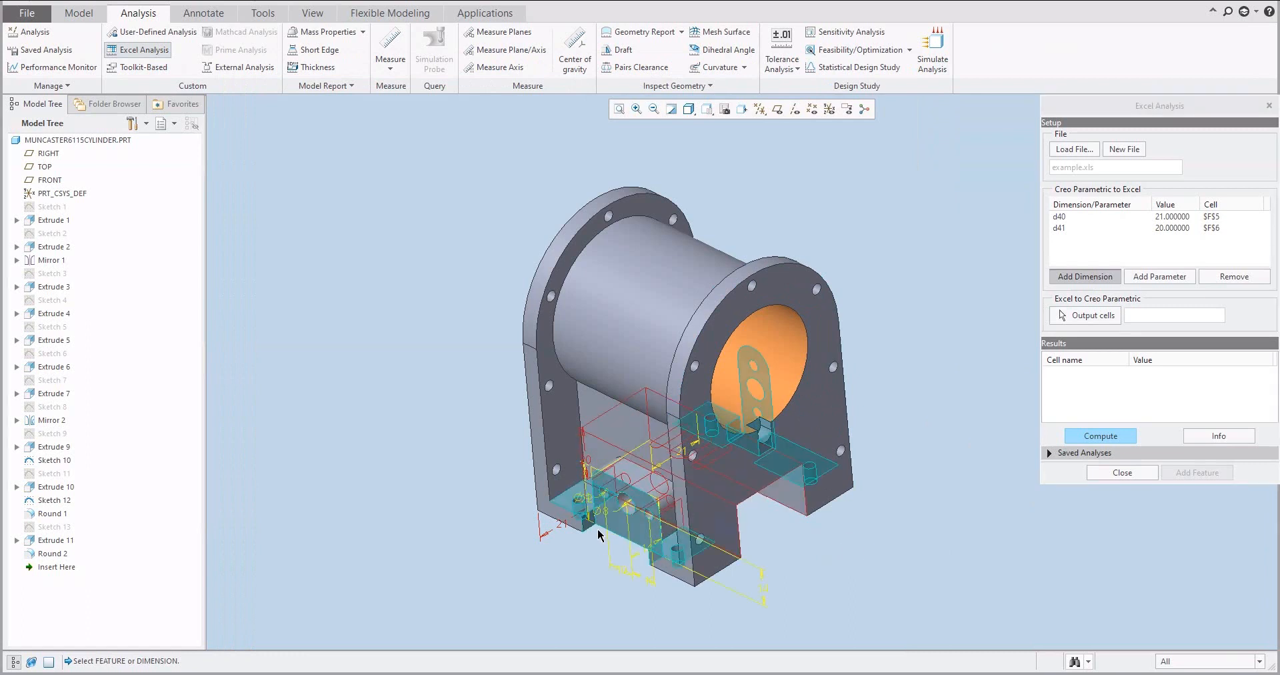
left_click(766, 591)
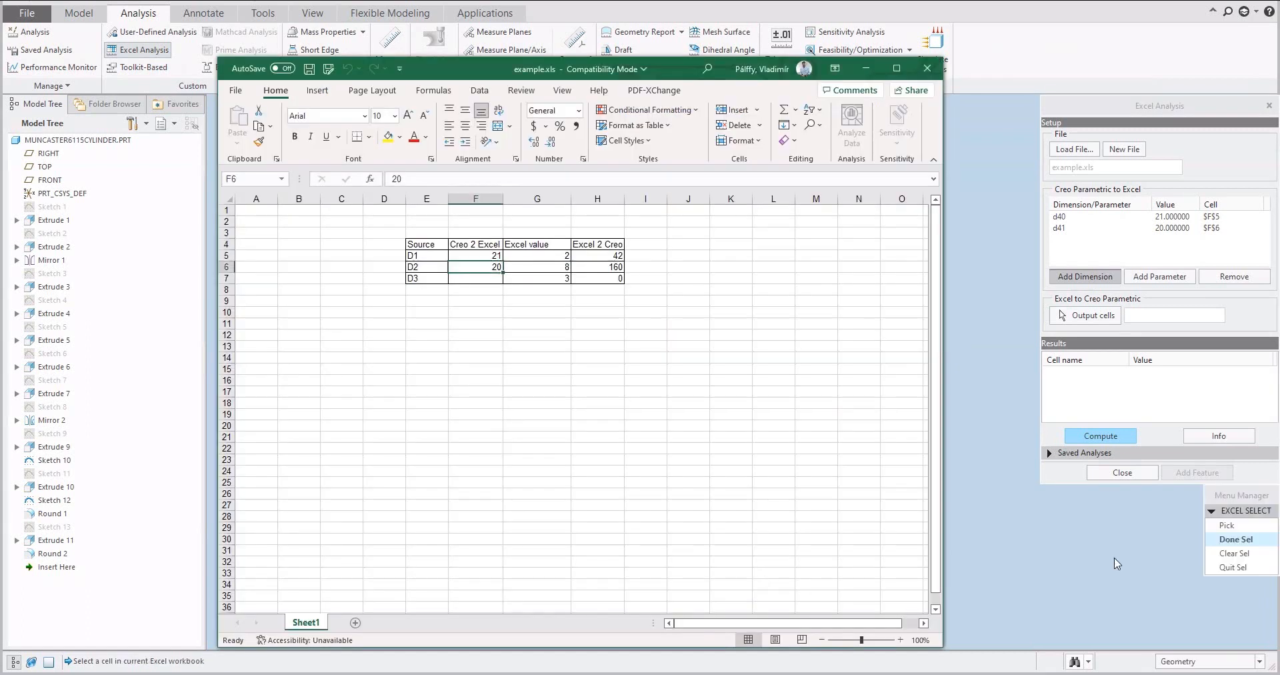
left_click(484, 279)
left_click(1210, 539)
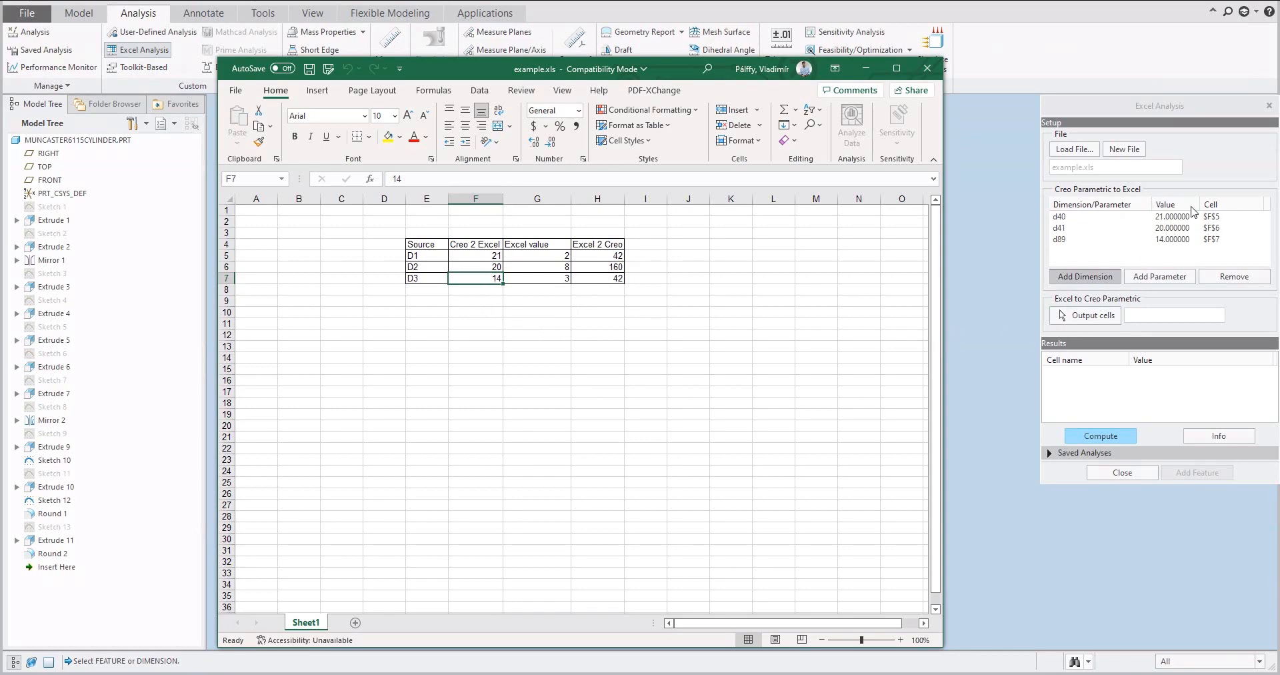
Define cells H5 to H7 as the output range of the Excel analysis and compute the results.
left_click(1084, 317)
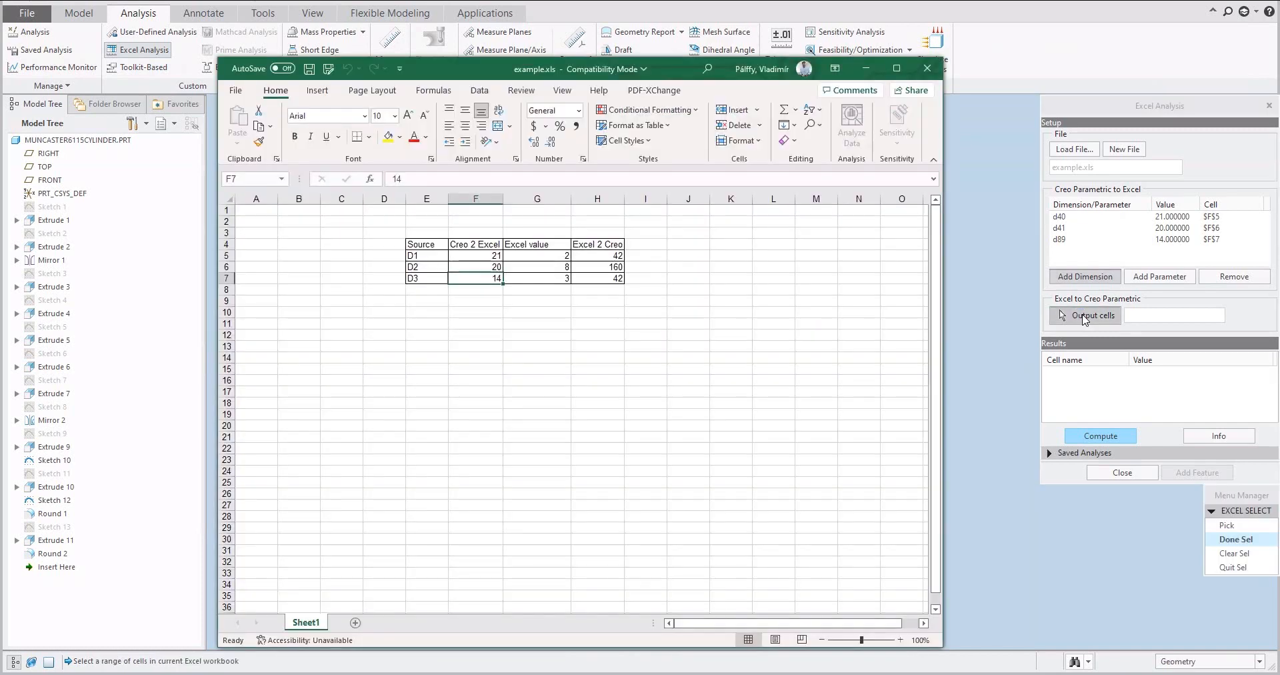
left_click(599, 255)
left_click_drag(598, 256, 598, 278)
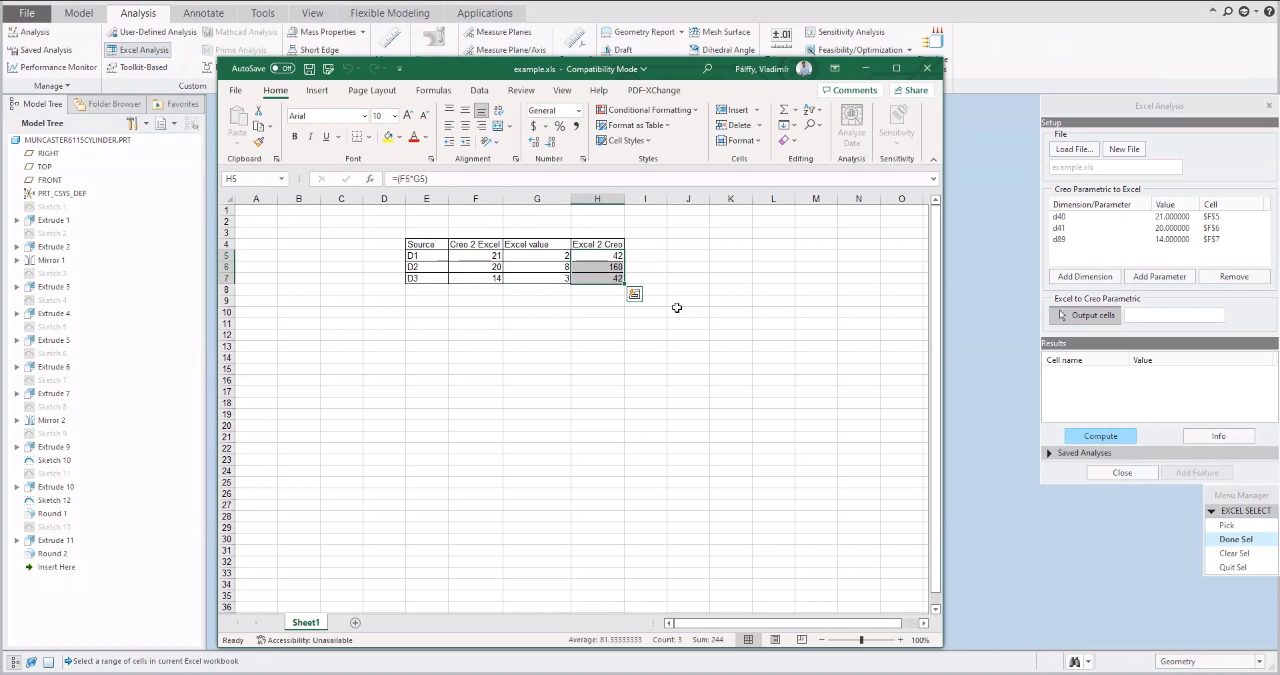
left_click(1232, 539)
left_click(1097, 437)
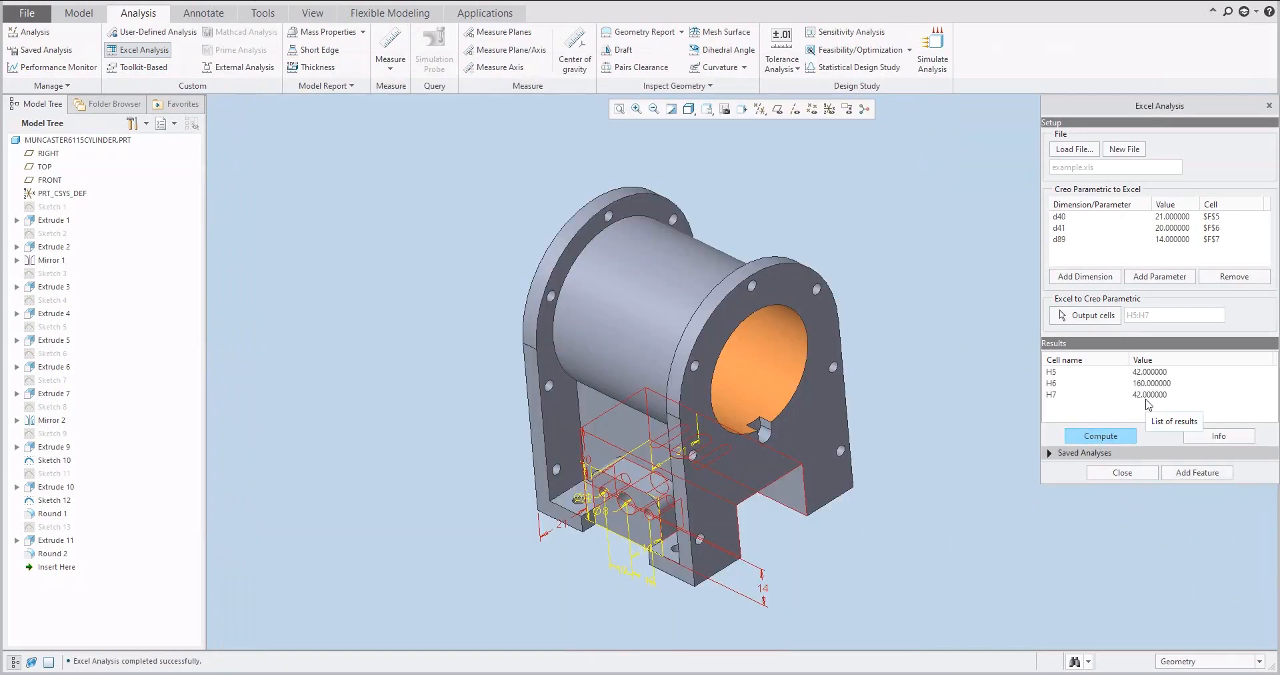
Save the Excel analysis under the name cal01 and retrieve it from the saved analyses.
left_click(1050, 453)
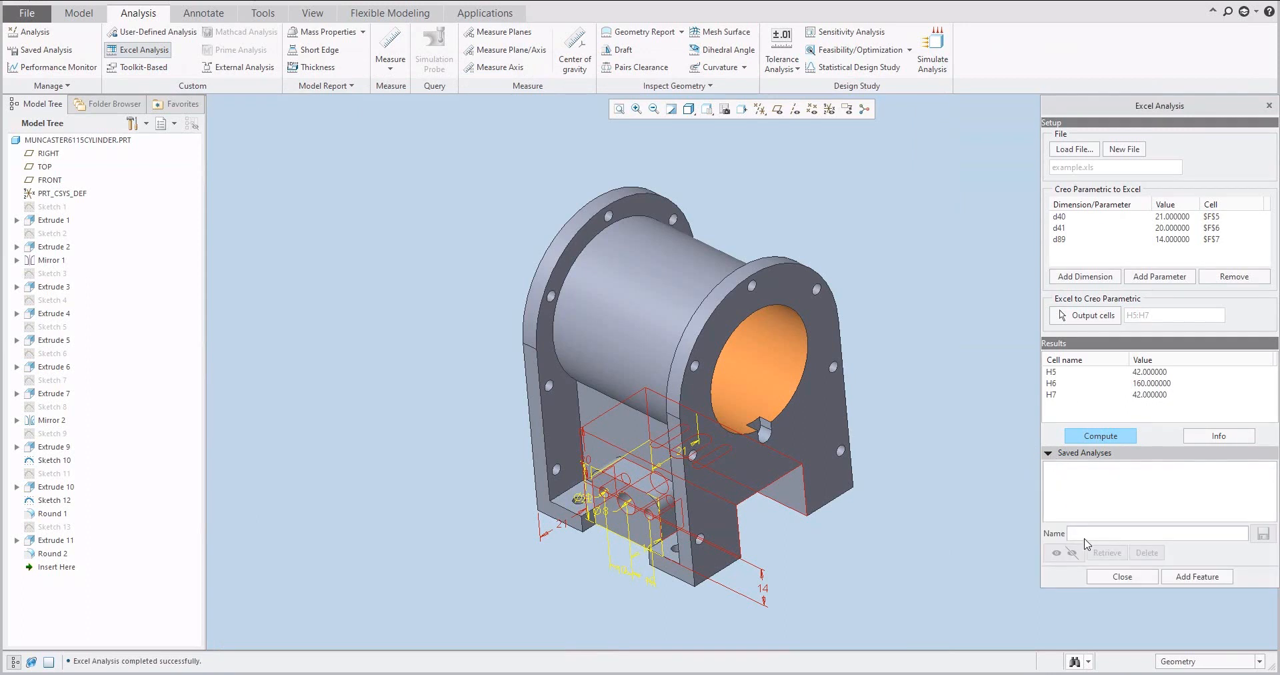
left_click(1086, 532)
type("cal01")
left_click(1263, 533)
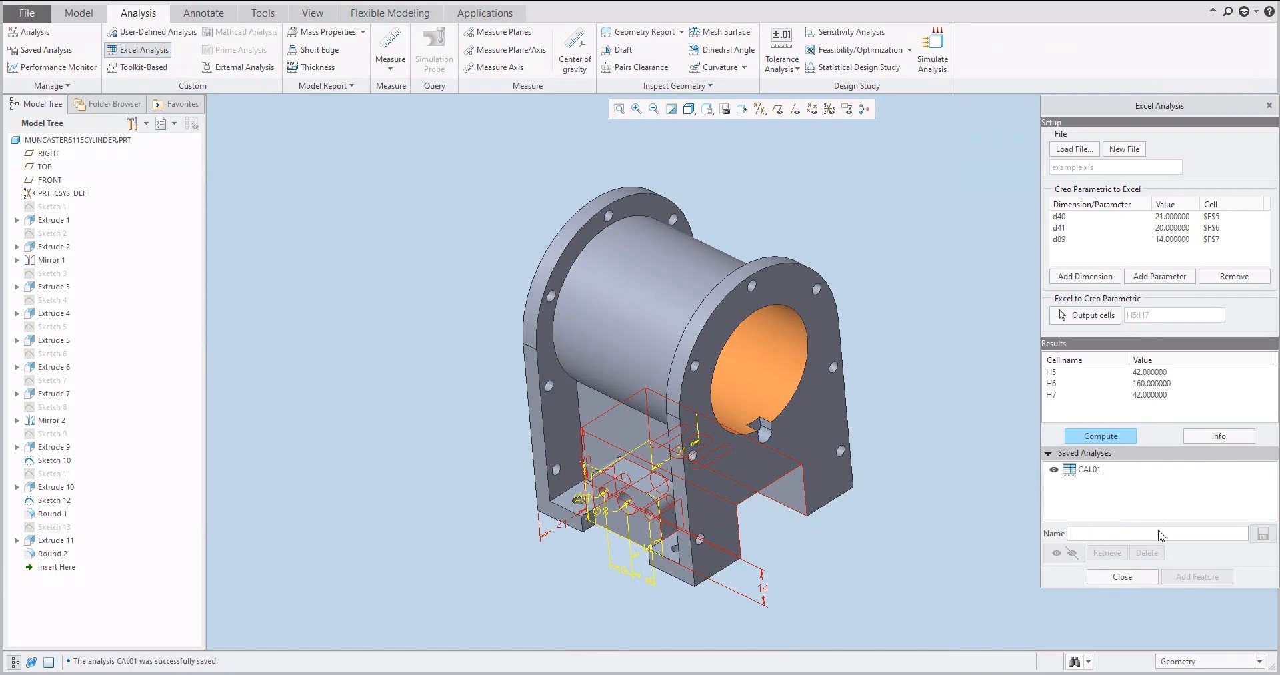
left_click(1071, 471)
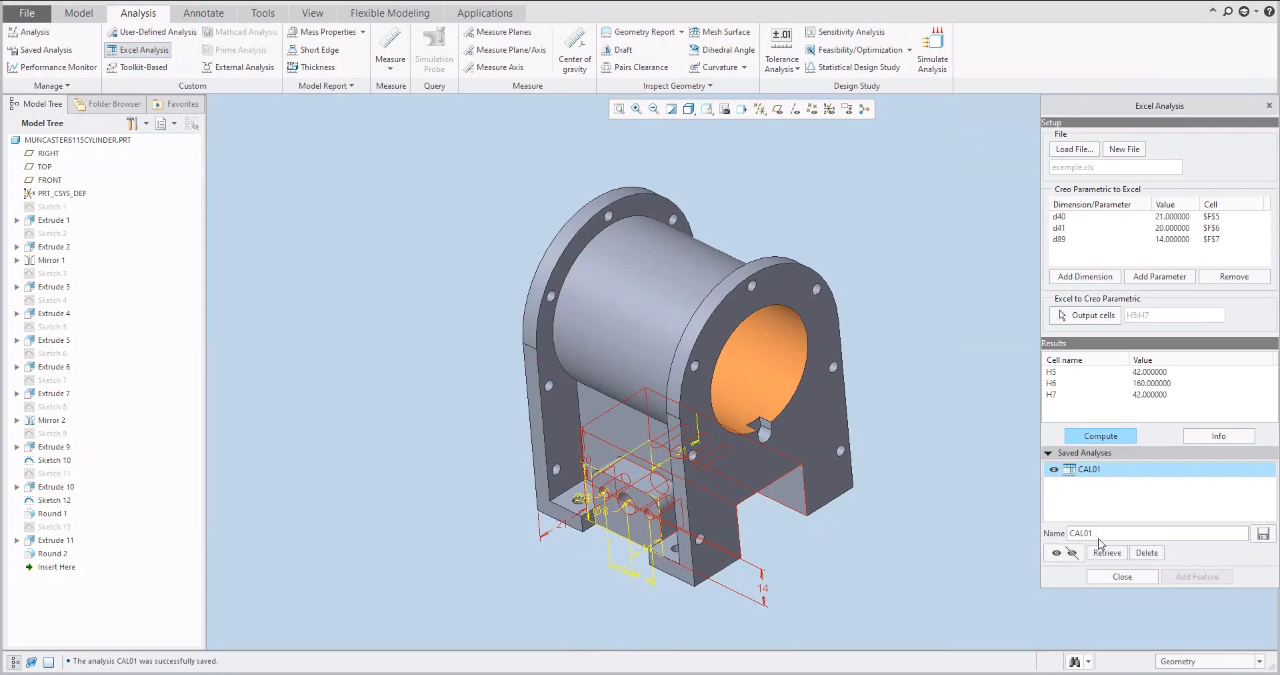
left_click(1106, 553)
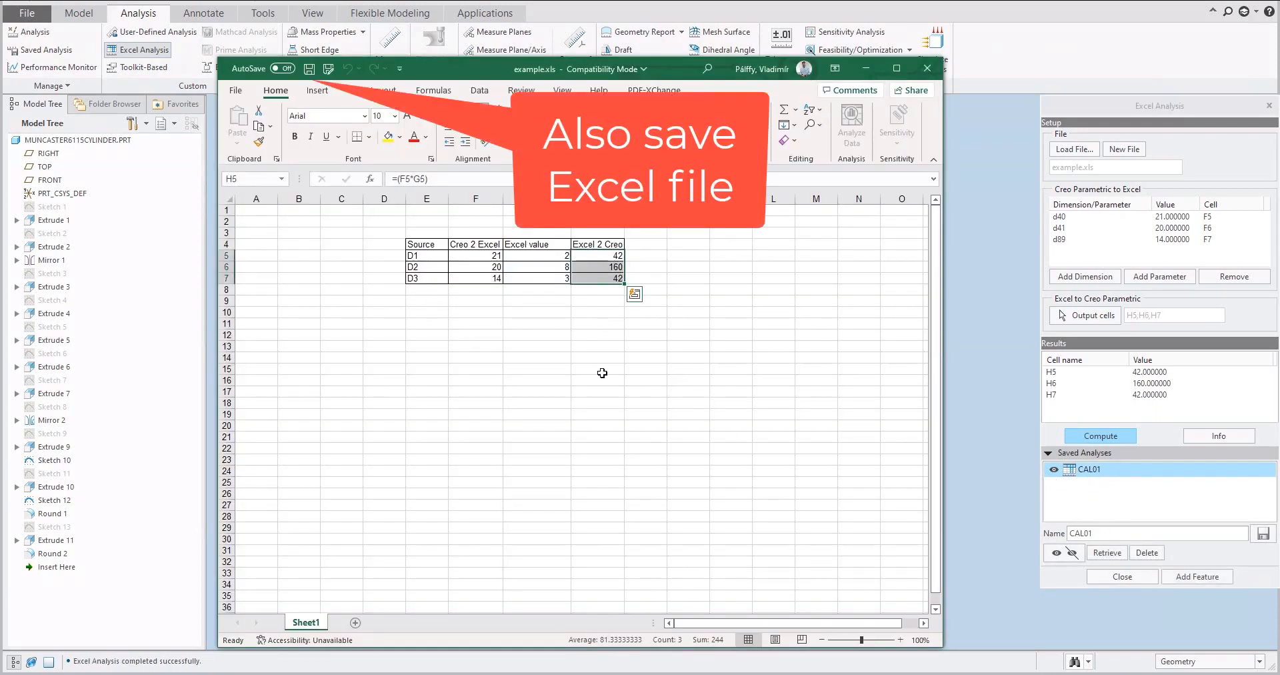
Add the Excel analysis to the model as a feature named cc01 and close the analysis.
left_click(1197, 577)
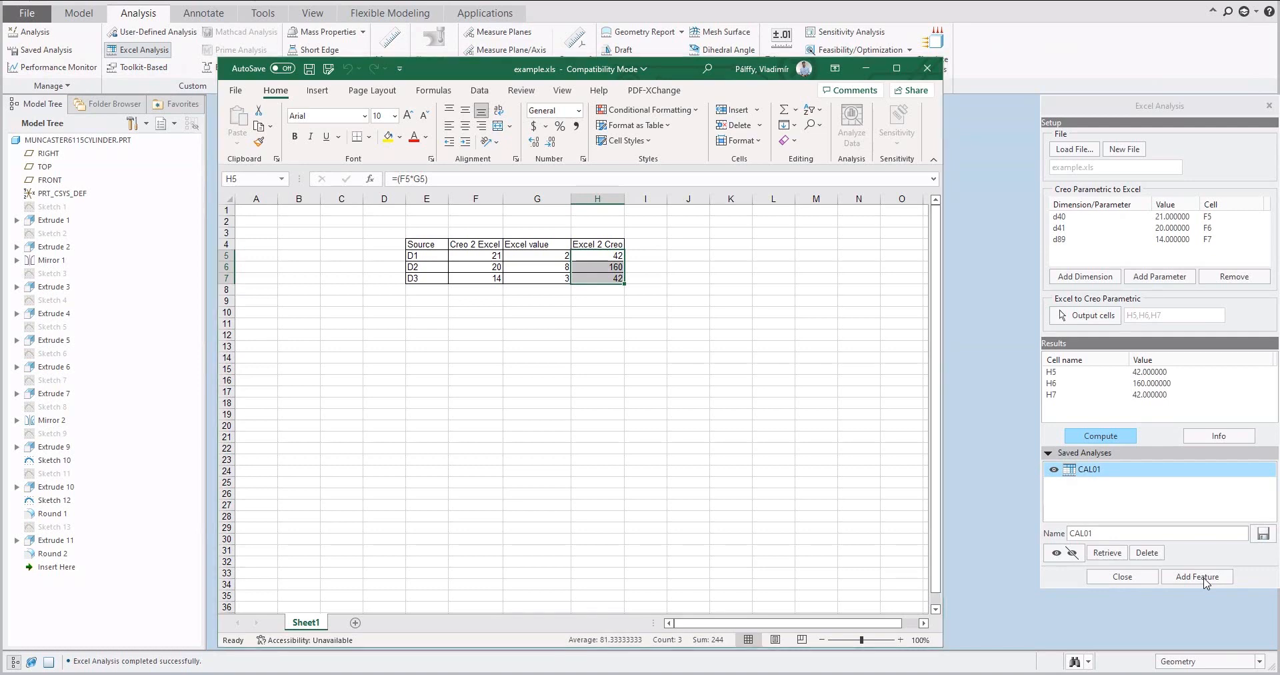
type("cc01")
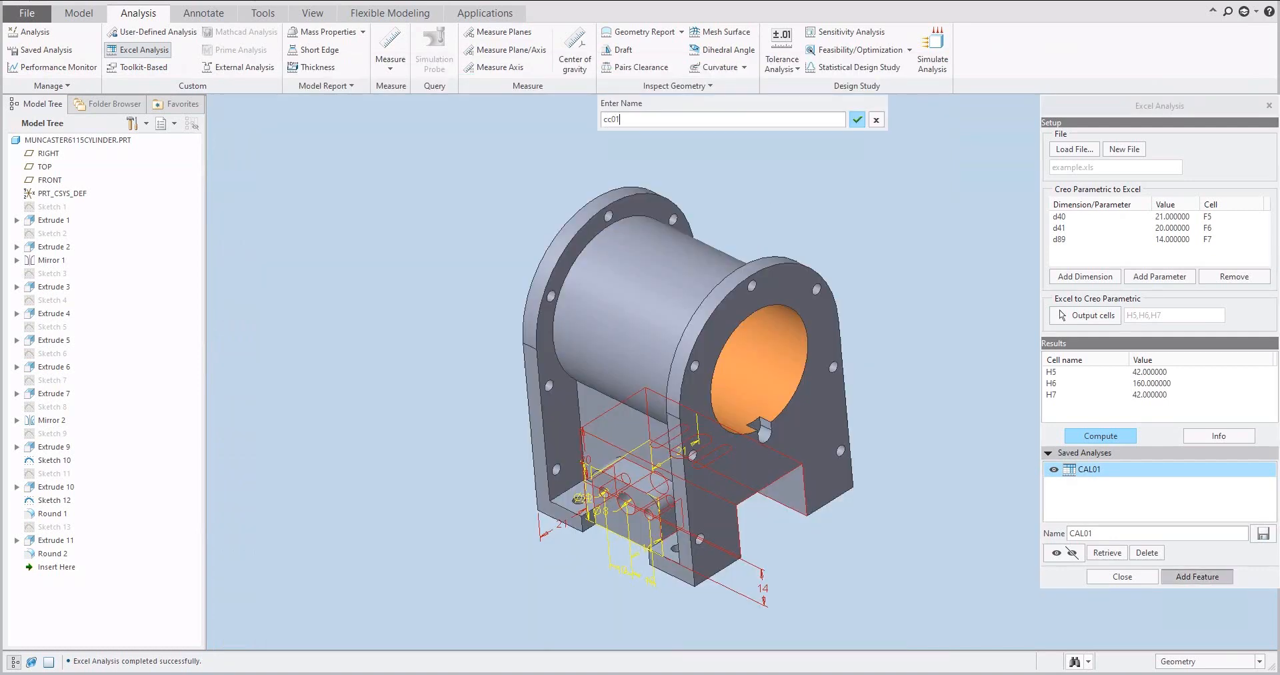
key("Return")
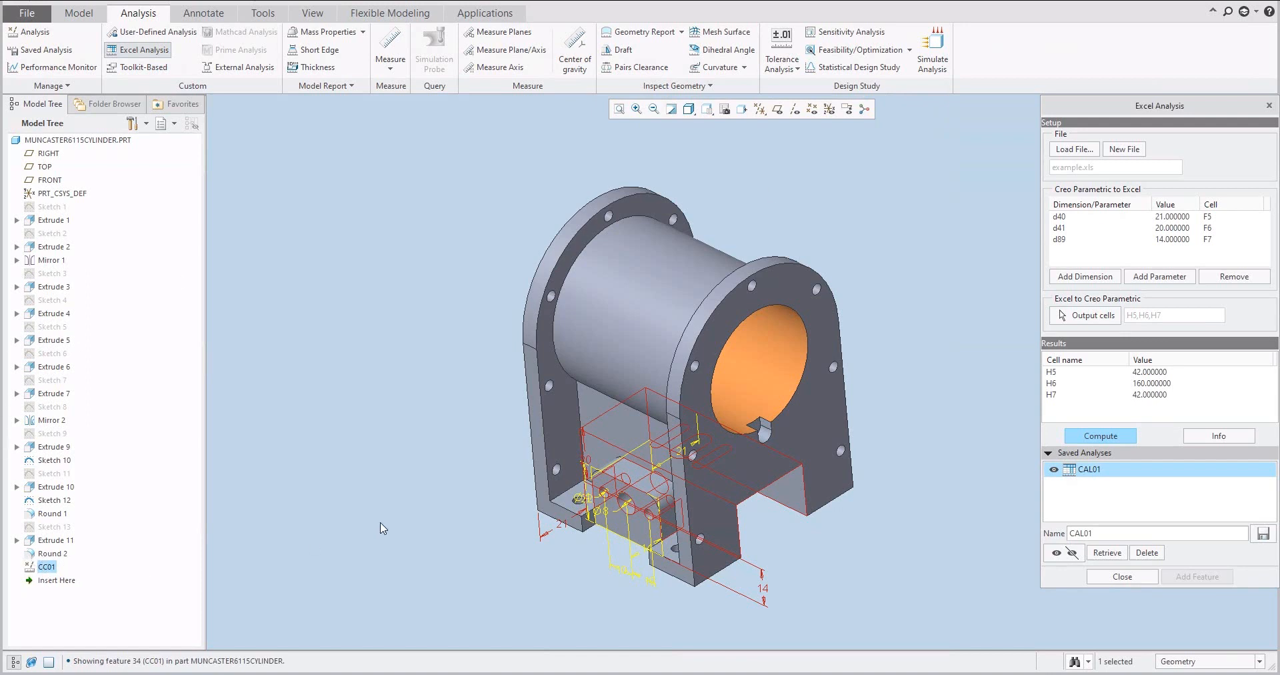
left_click(1125, 578)
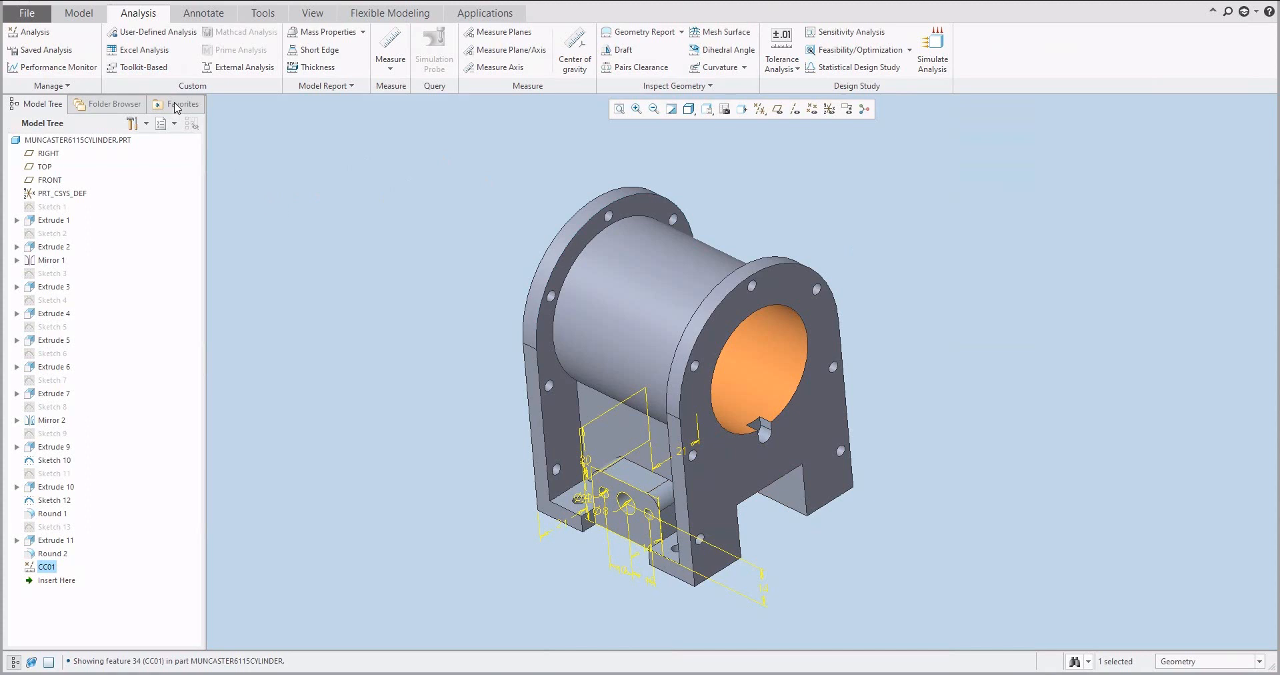
Review the part's parameters with the filter set to current and all sub features.
left_click(78, 14)
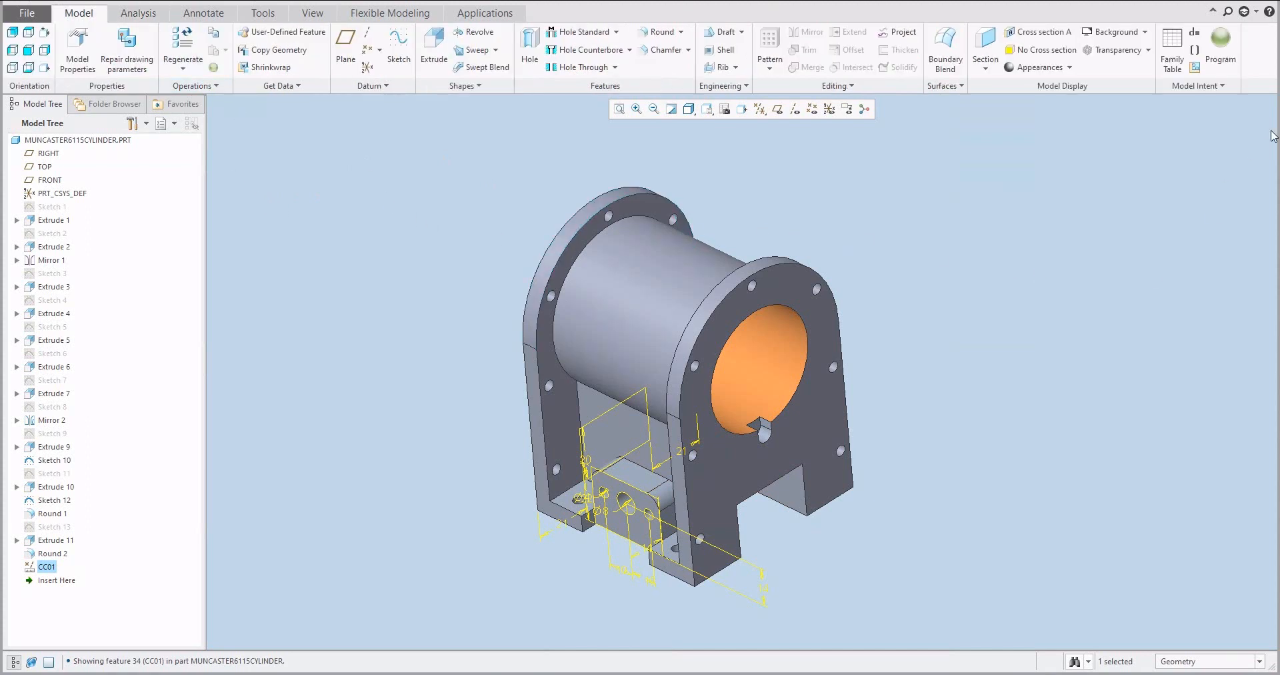
left_click(1193, 53)
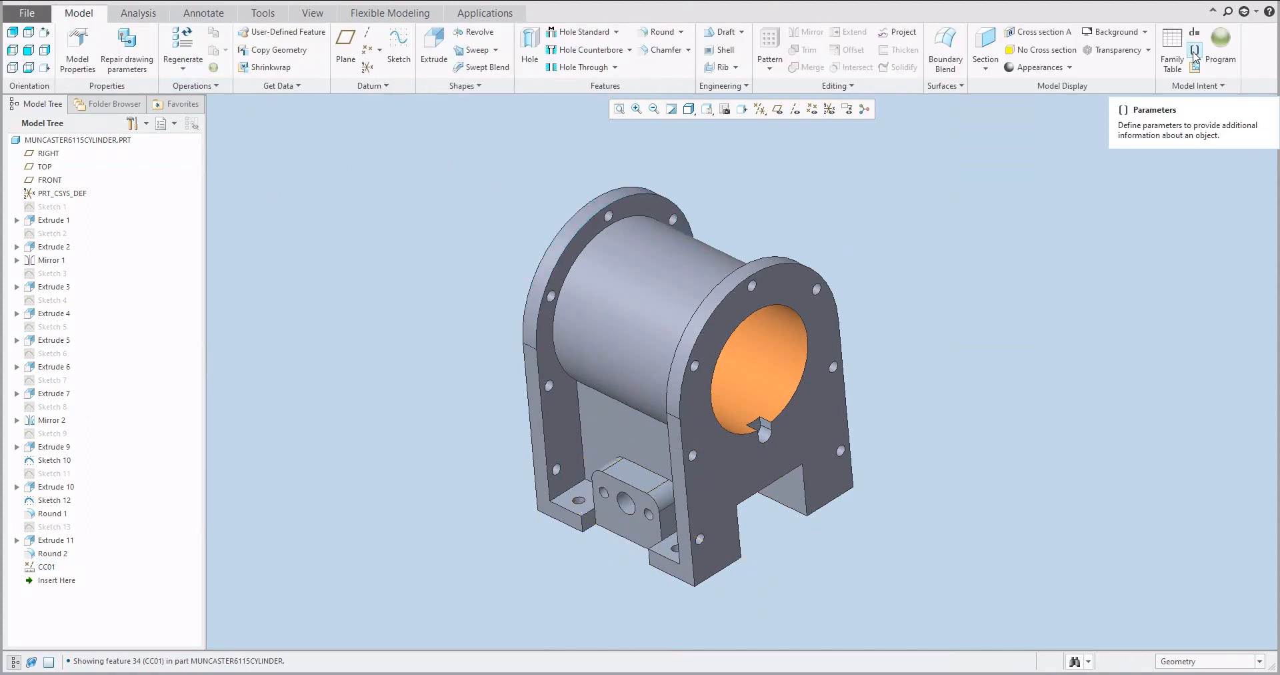
left_click(1194, 54)
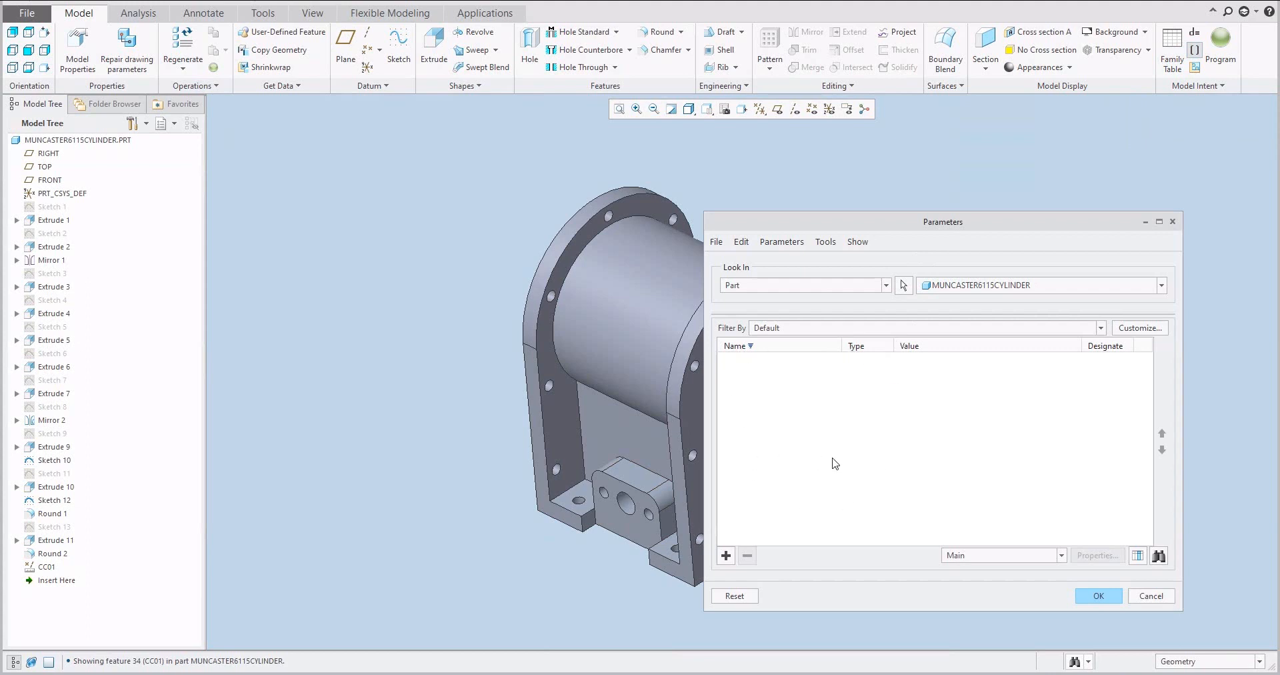
left_click(792, 329)
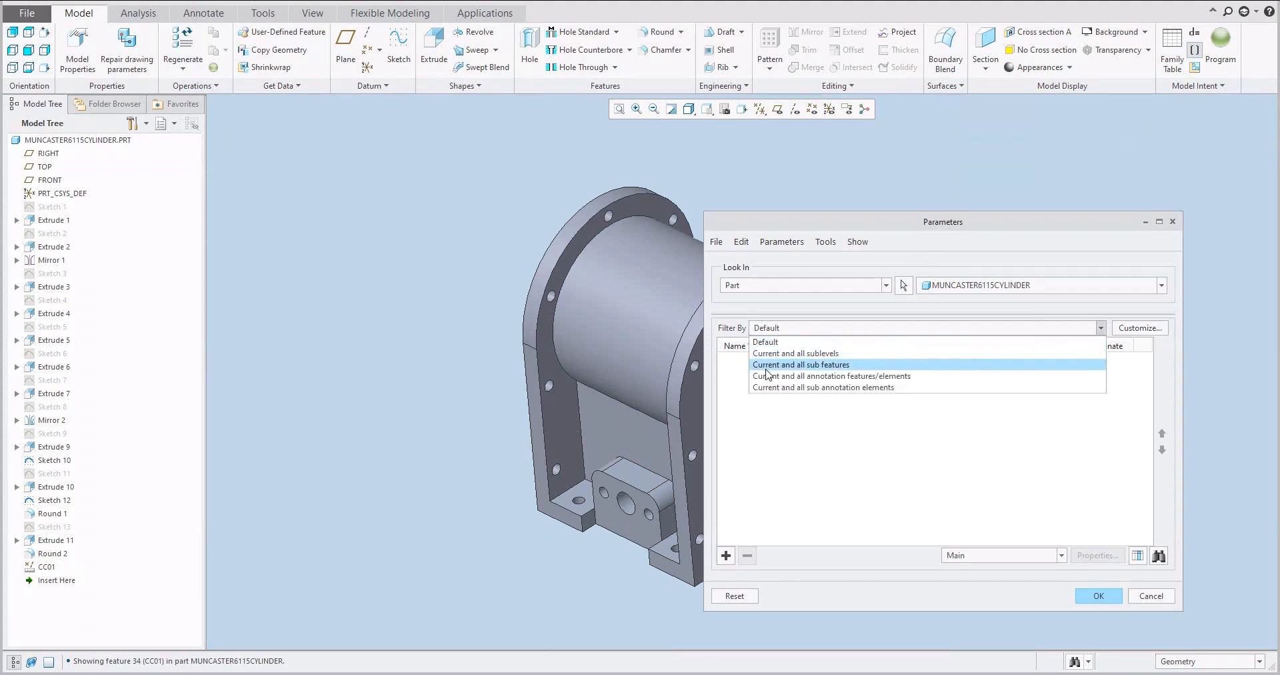
left_click(830, 372)
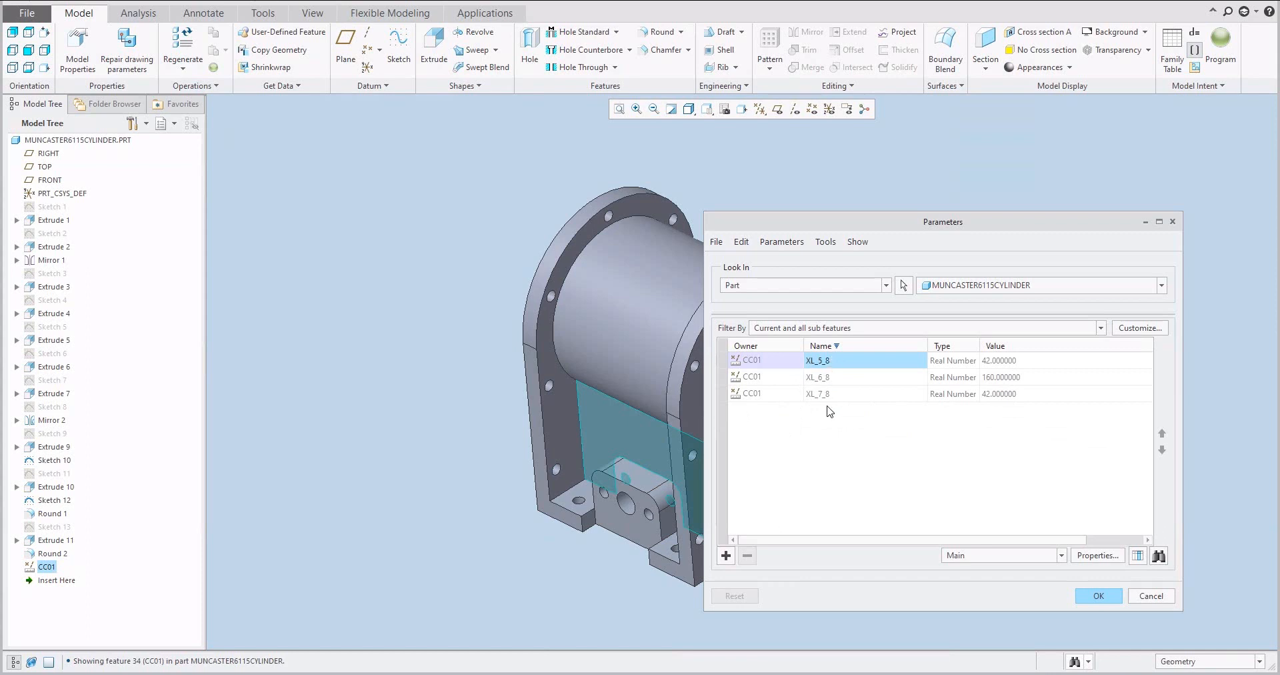
left_click(1099, 596)
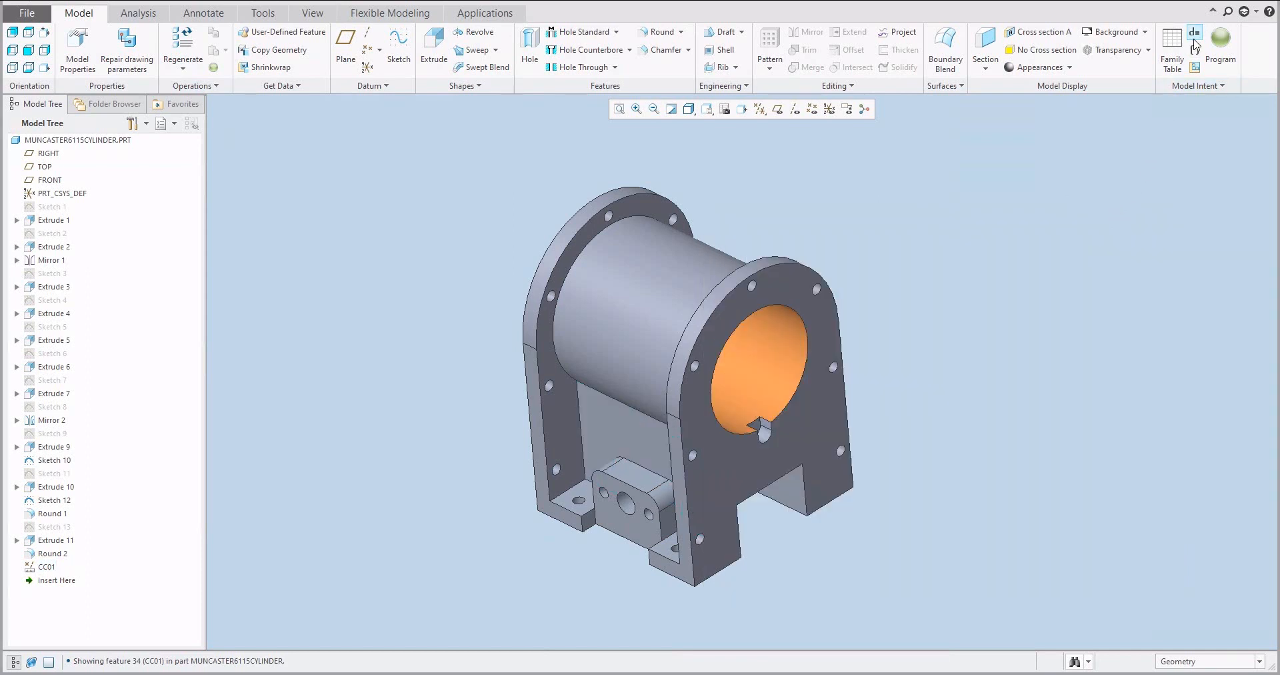
Write the part relation d1=XL_5_8:FID_1608, driving the cylinder's inner diameter from the analysis parameter XL_5_8.
left_click(1195, 34)
scroll(542, 324, "up", 3)
scroll(592, 327, "down", 4)
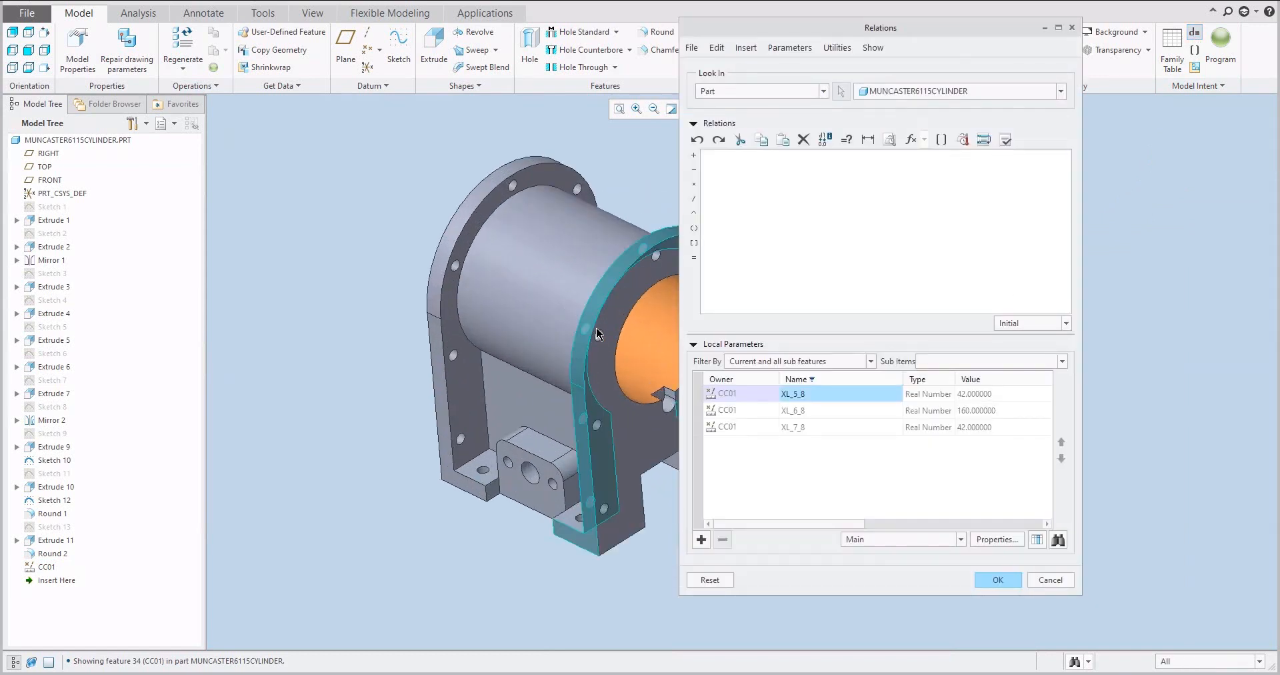
middle_click_drag(595, 329, 461, 321, "shift")
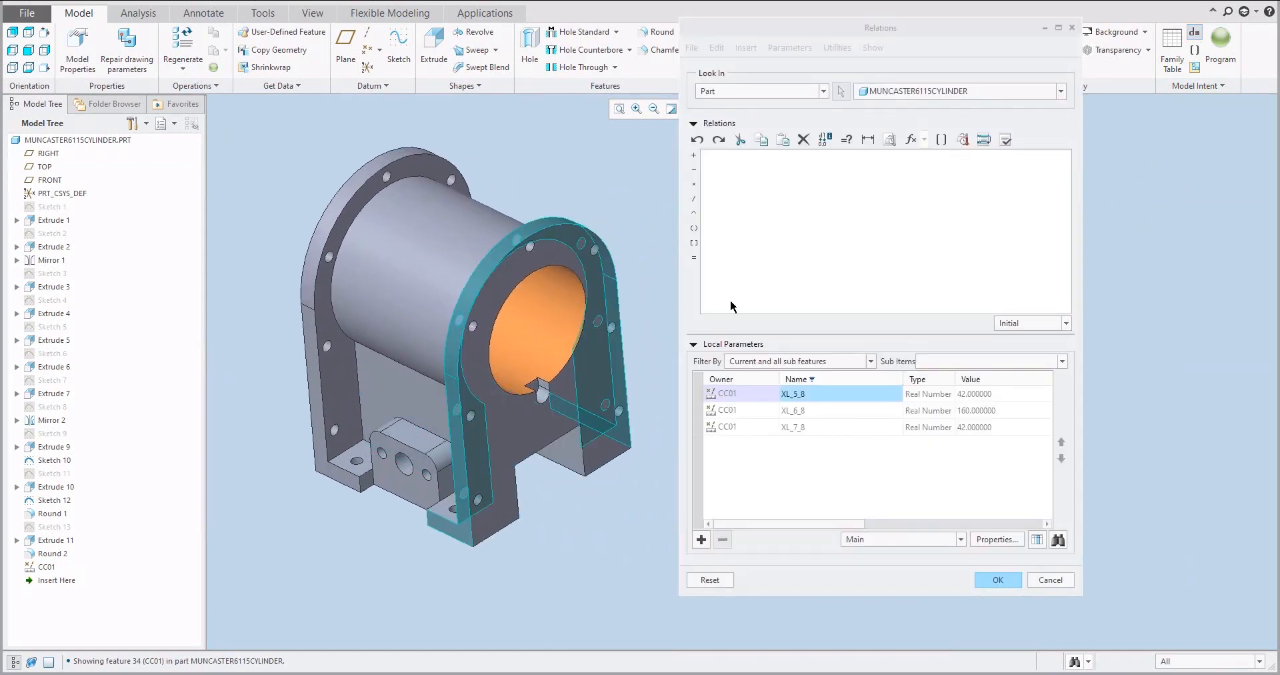
left_click(556, 308)
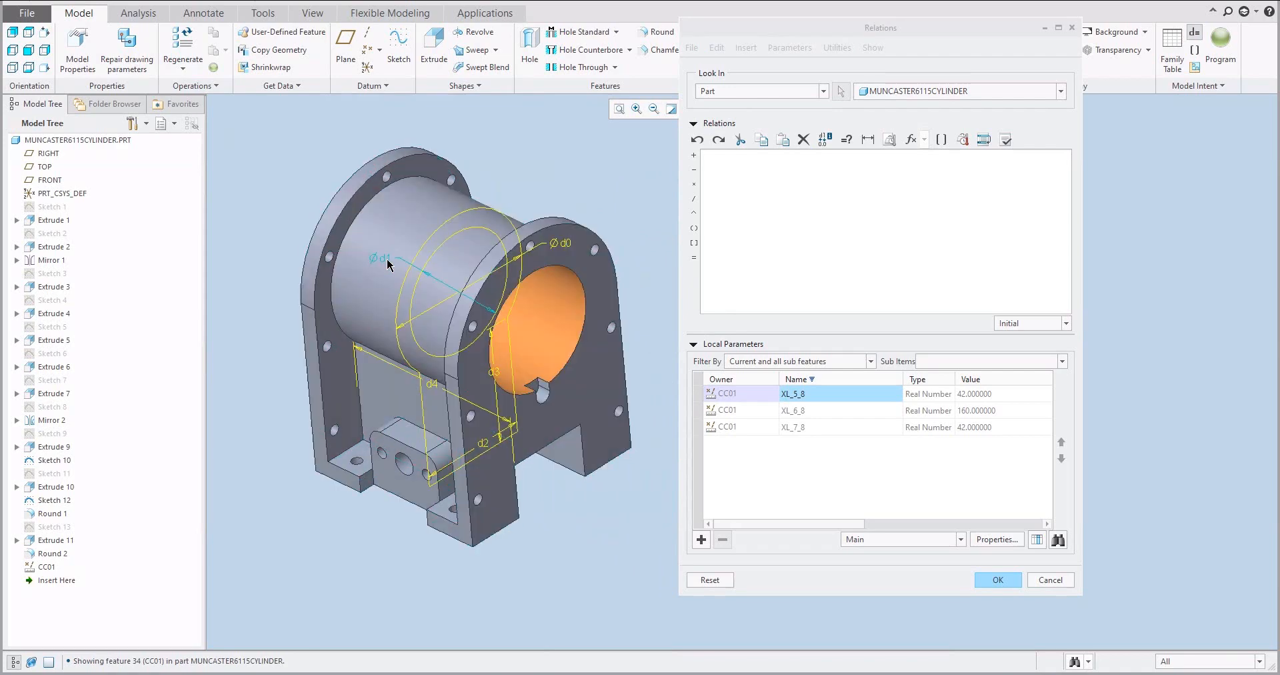
left_click(825, 140)
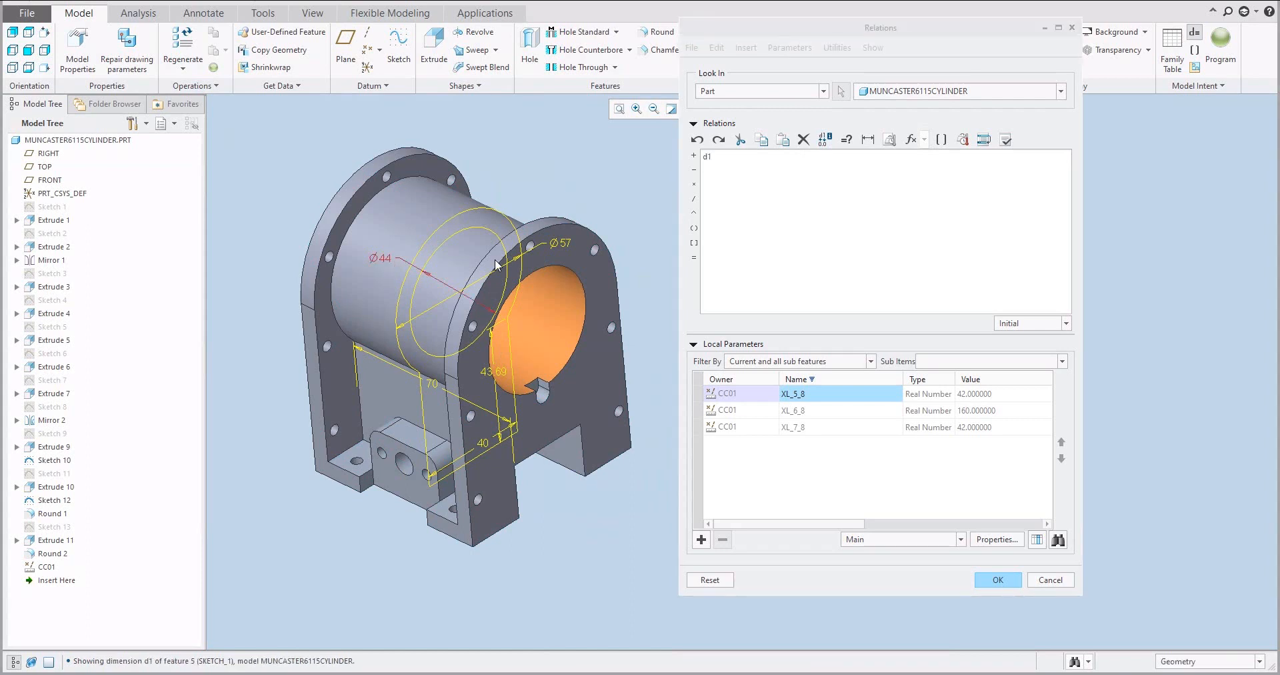
left_click(387, 264)
left_click(693, 258)
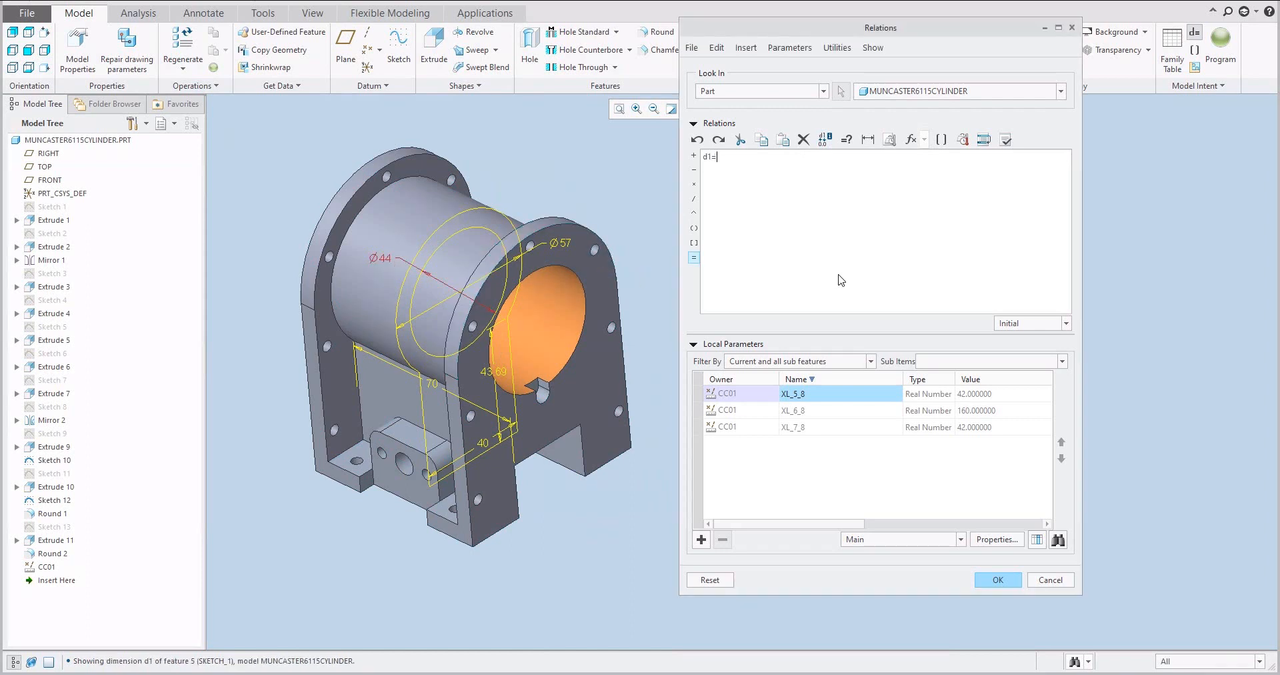
right_click(813, 398)
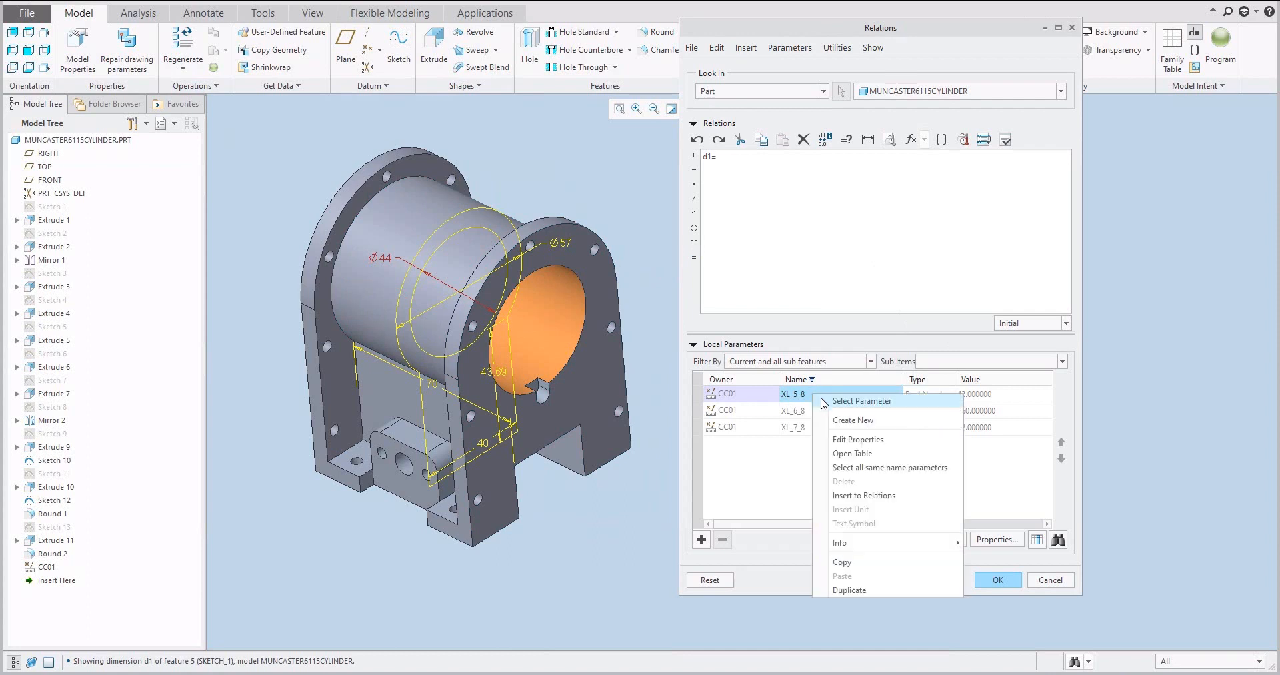
left_click(864, 496)
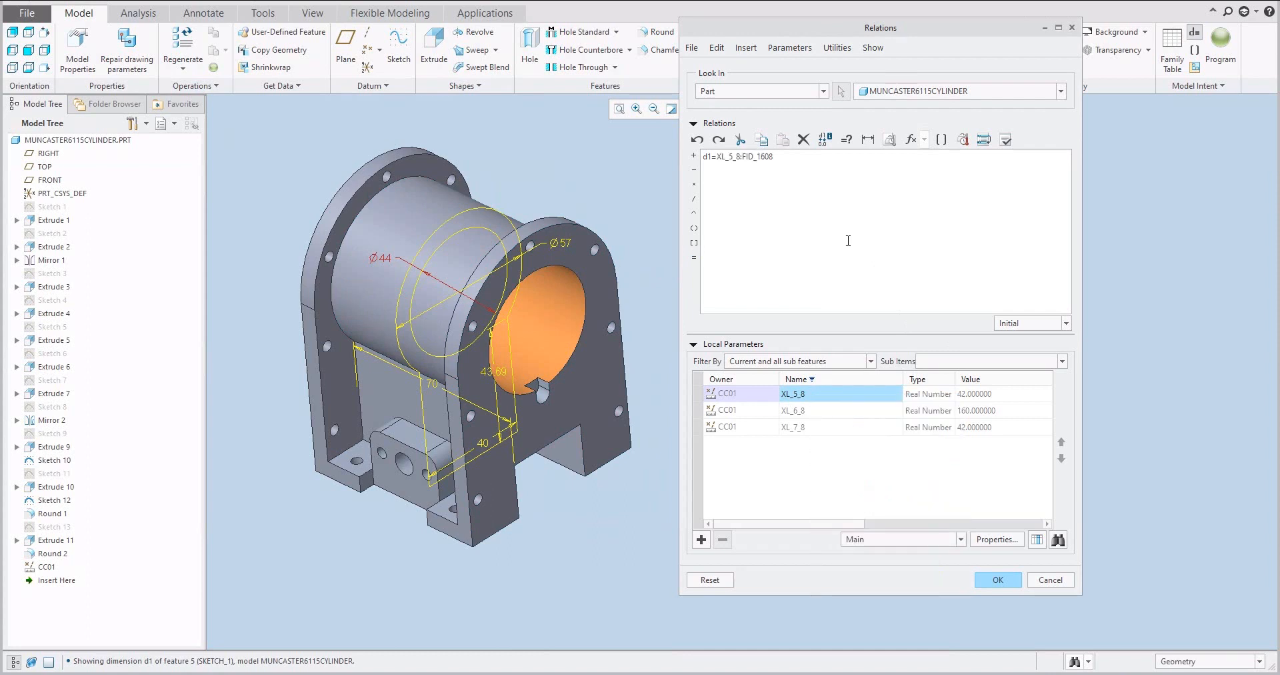
Verify and apply the relation, regenerating the part and checking the cylinder's driven inner diameter.
left_click(1006, 140)
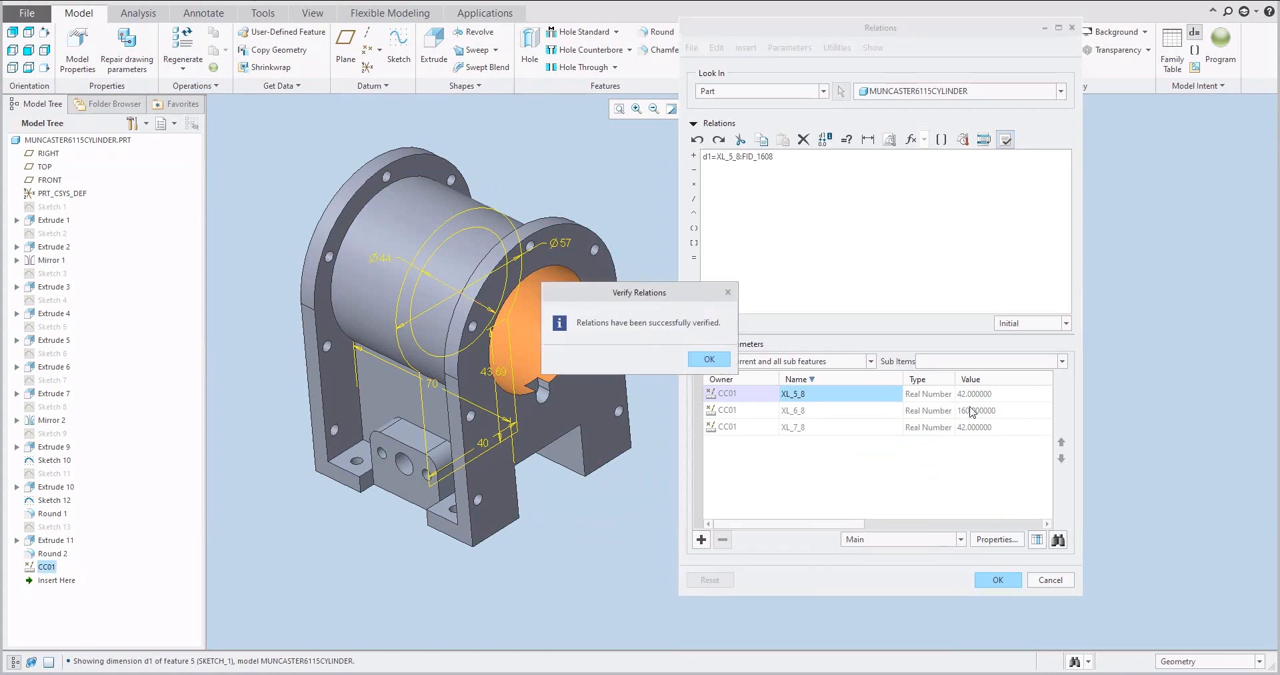
left_click(709, 361)
left_click(998, 579)
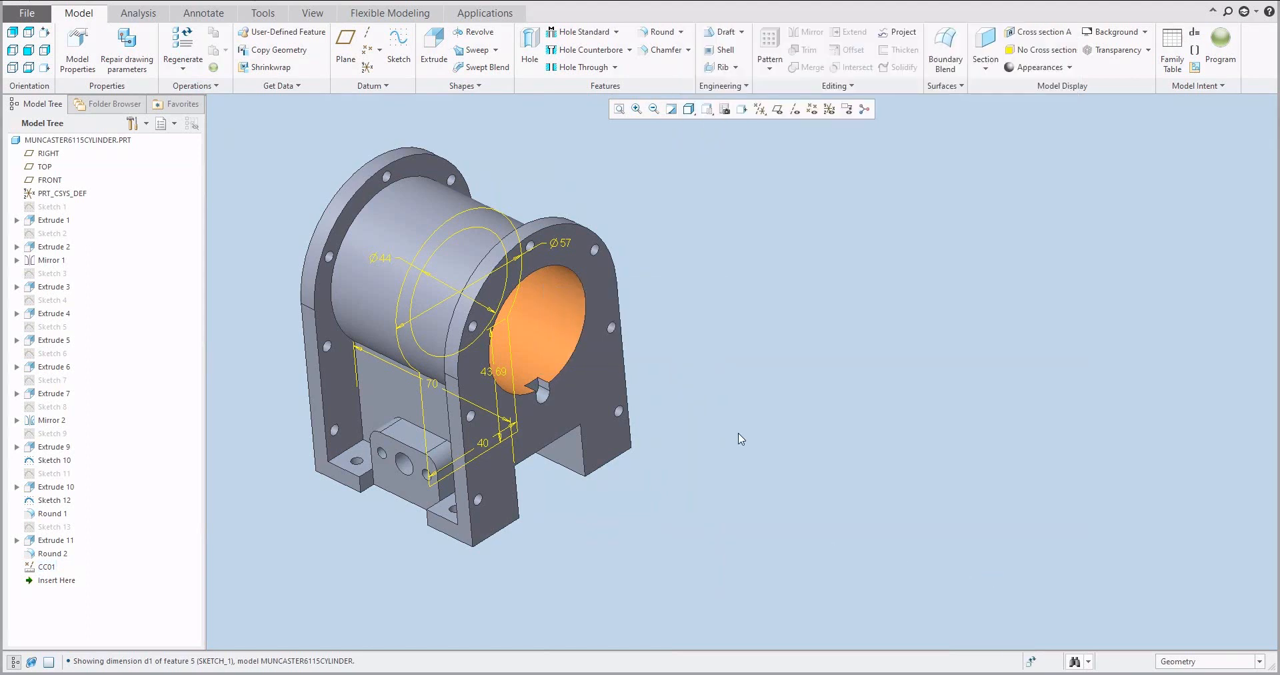
key("ctrl+g")
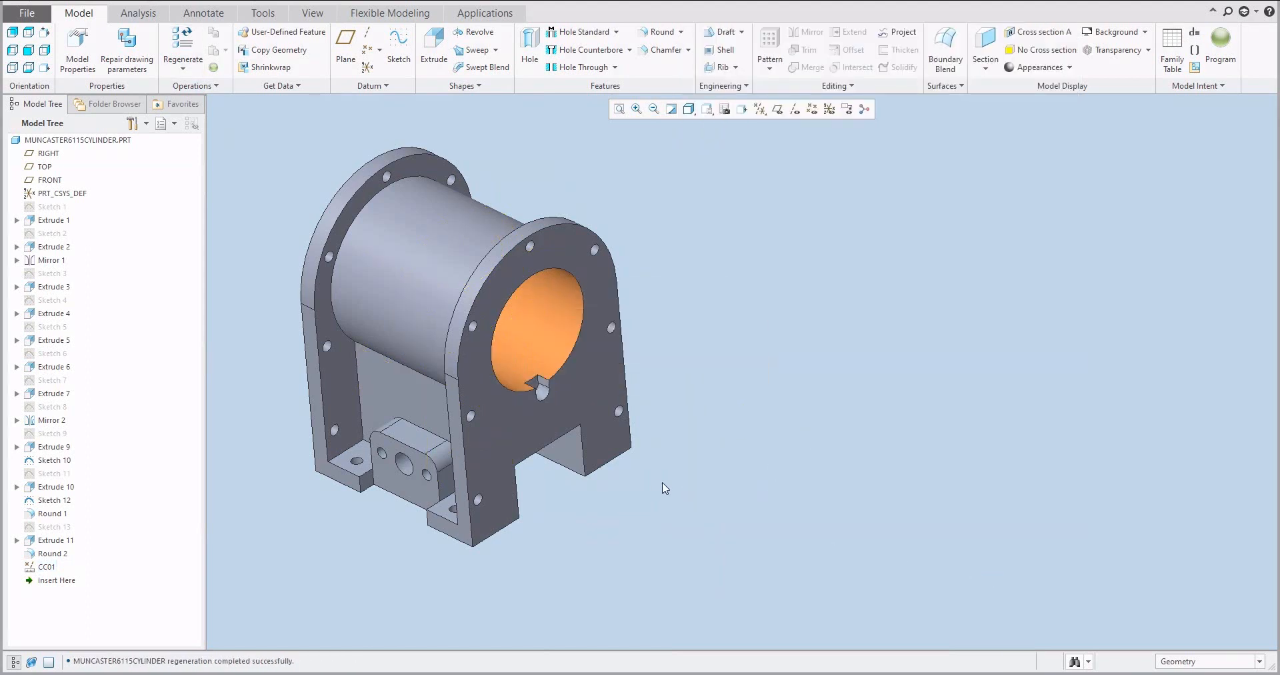
double_click(562, 336)
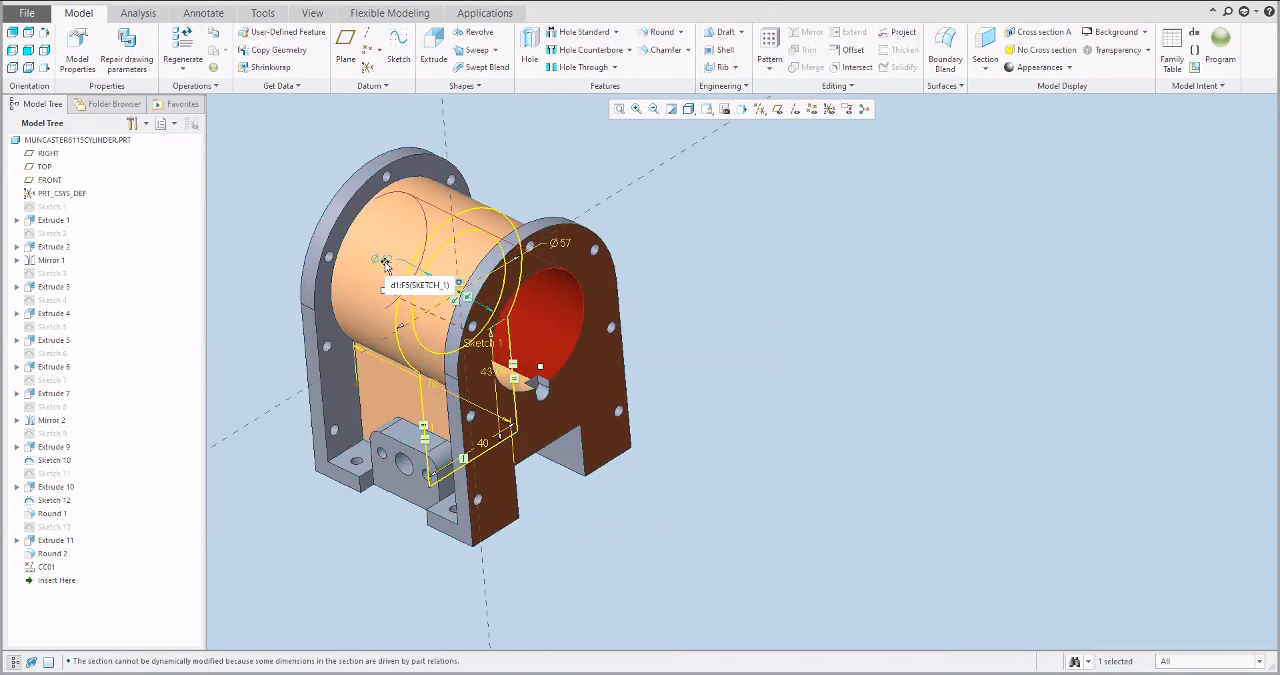
left_click(840, 320)
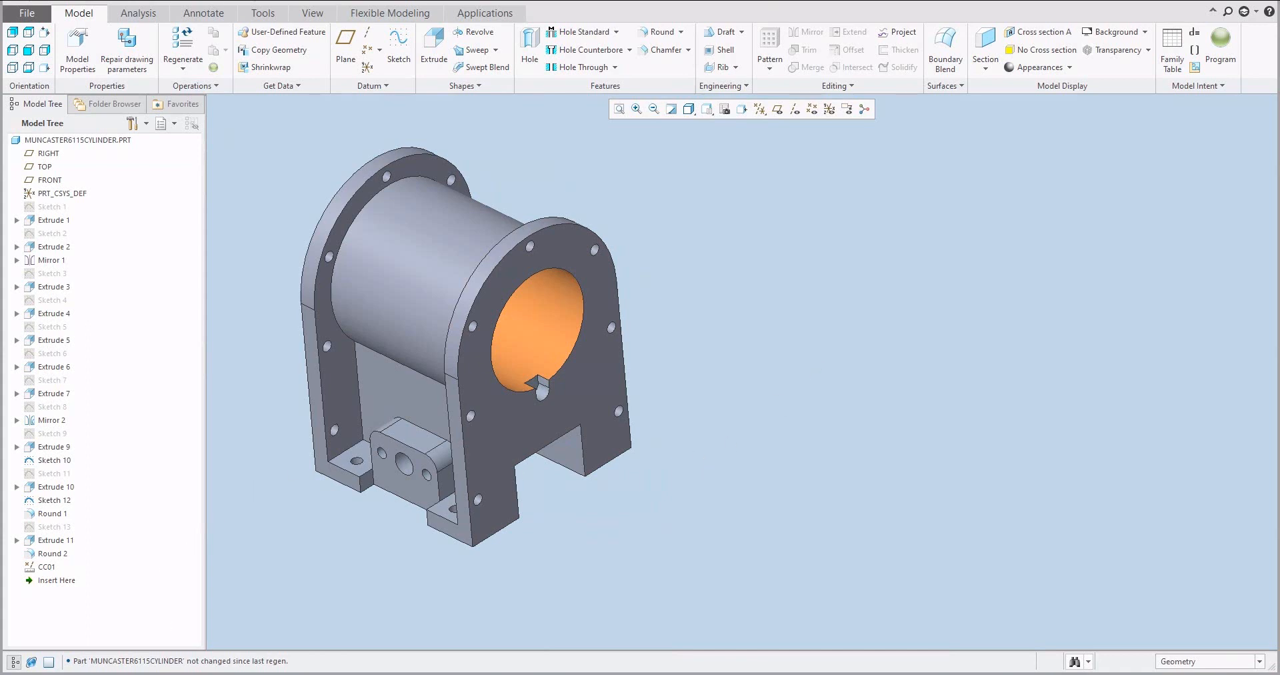
Open the example.xls workbook in Excel from the tutorials folder and set cell G5 to 1.5.
key("alt+Tab")
double_click(537, 312)
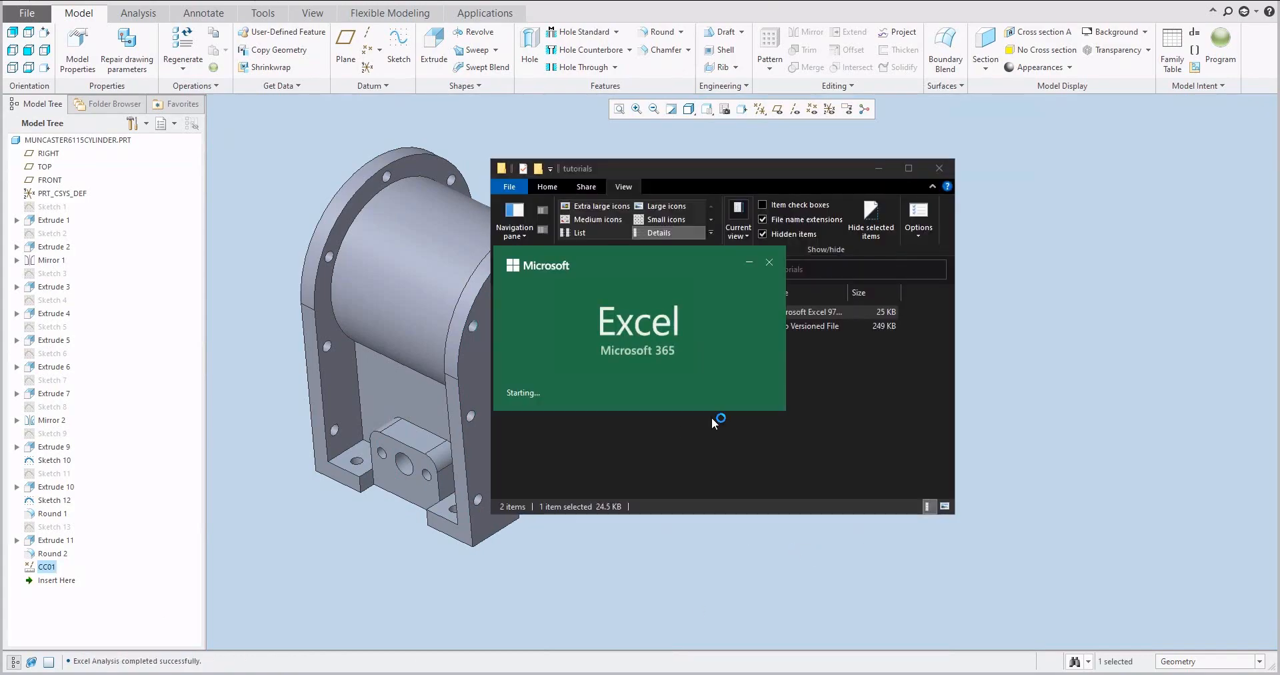
left_click(394, 328)
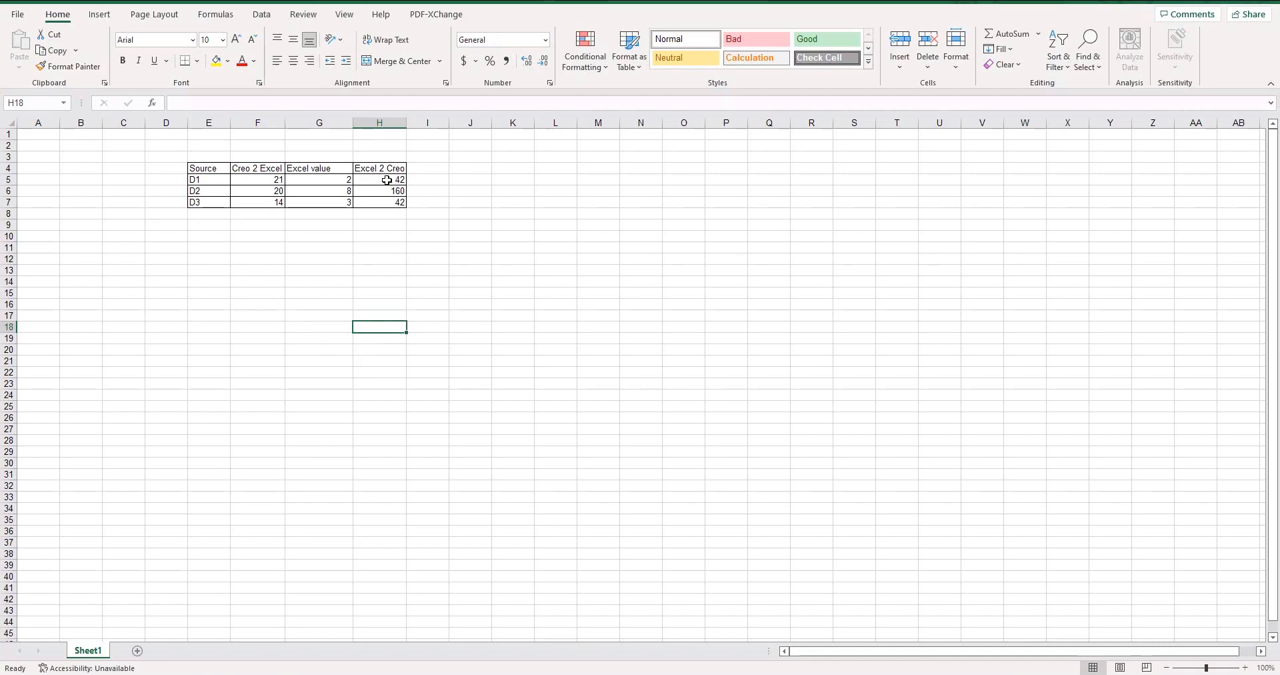
left_click(326, 182)
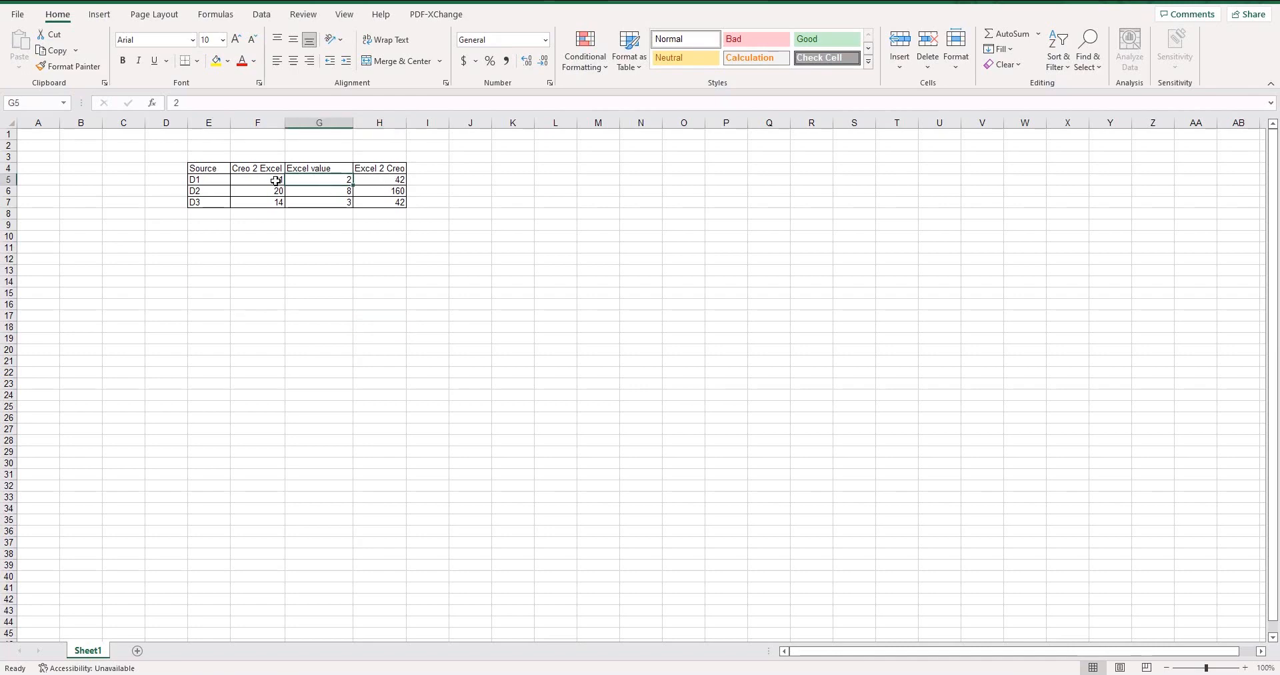
left_click_drag(187, 104, 138, 105)
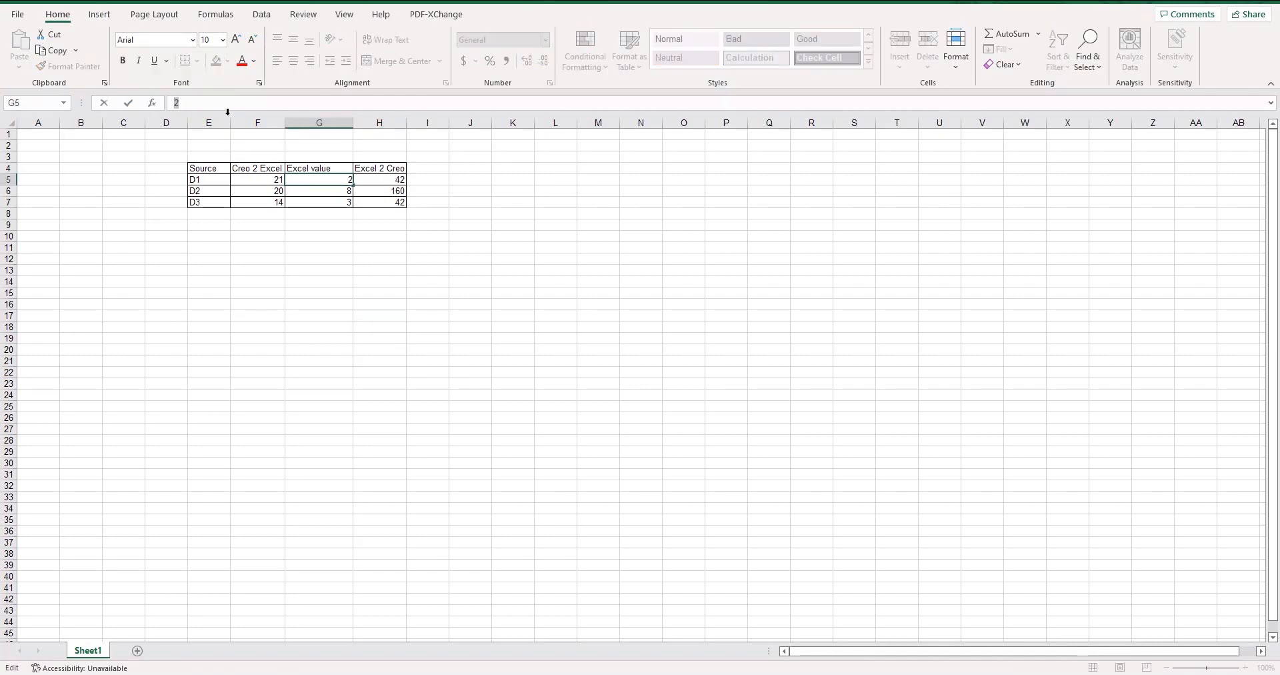
key("Return")
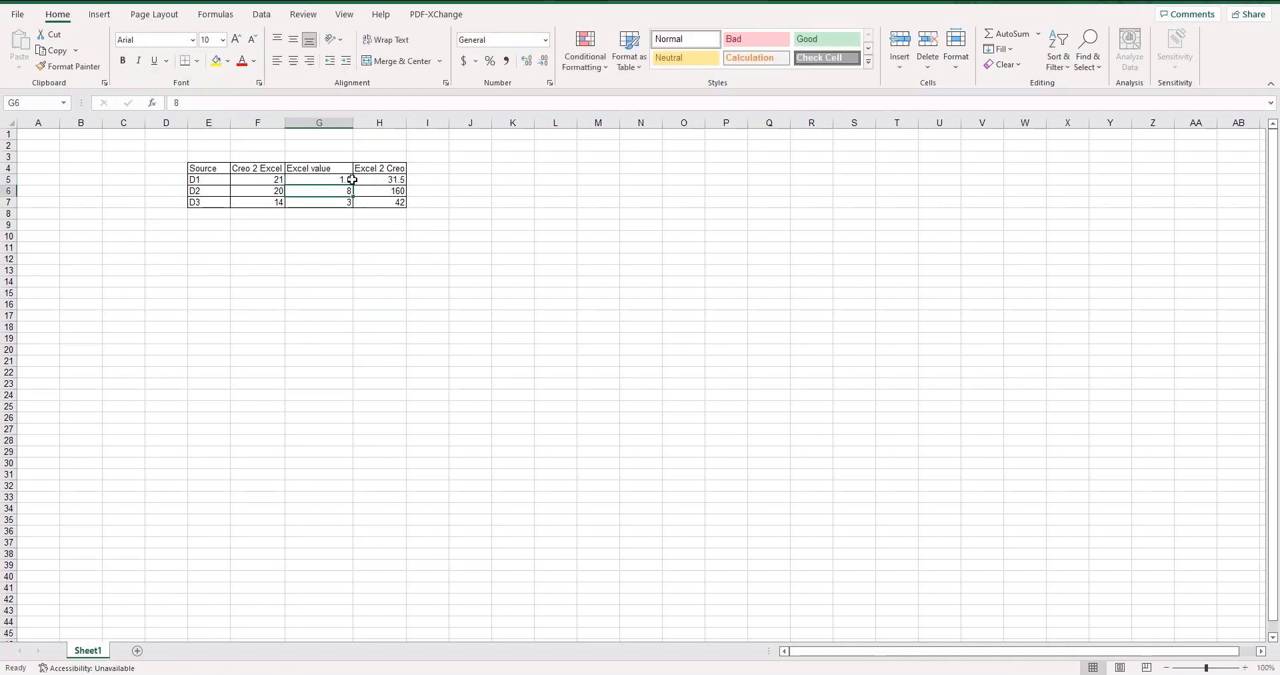
Change the formula in cell H5 to =(F5*G5)+5 and close the workbook.
left_click(357, 180)
left_click(219, 104)
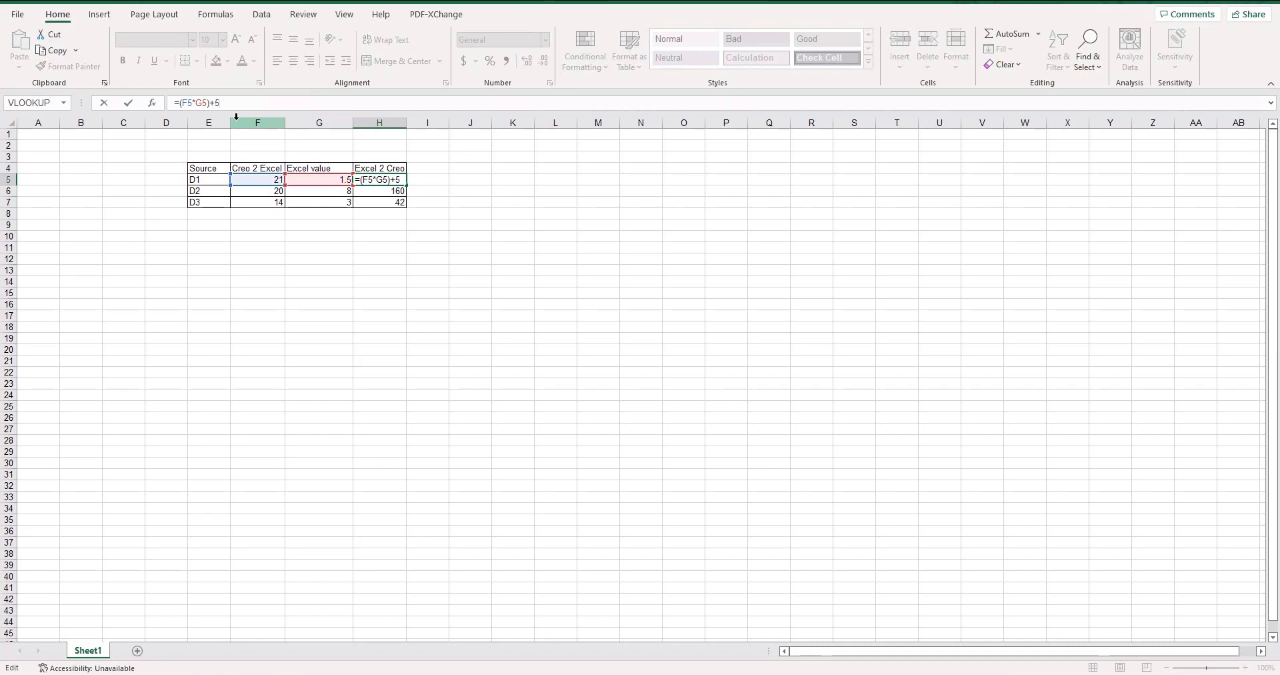
key("Return")
left_click(412, 304)
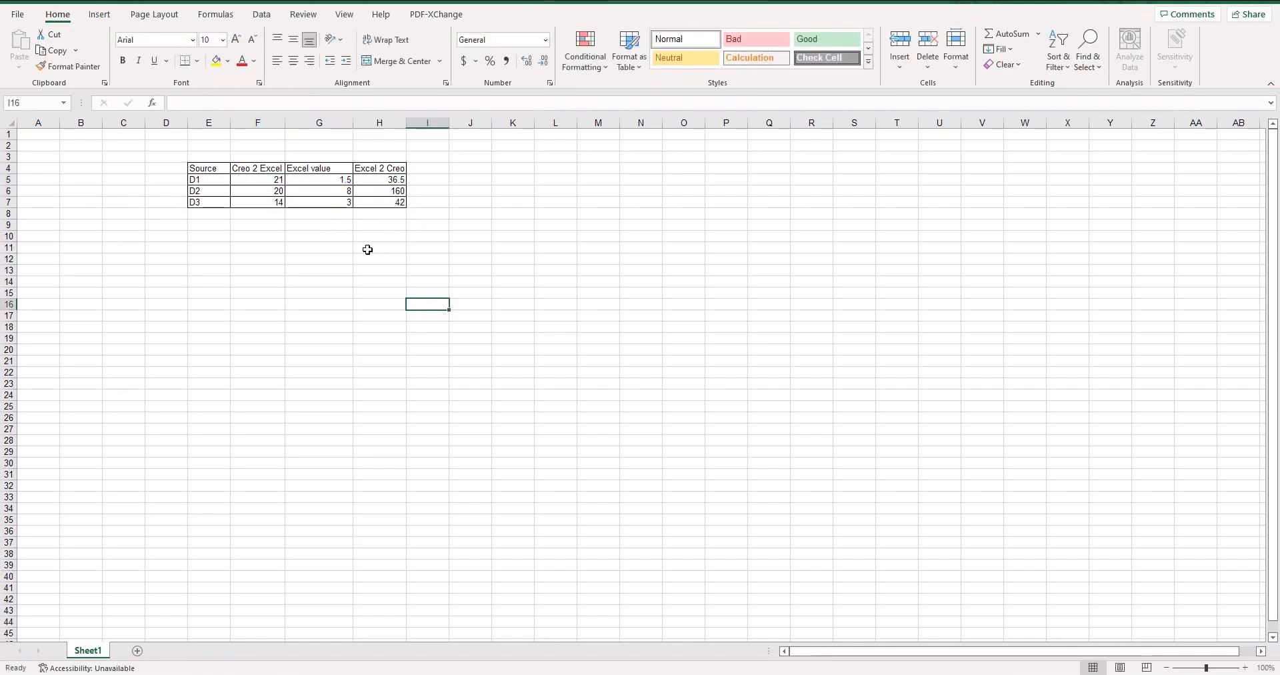
left_click(314, 251)
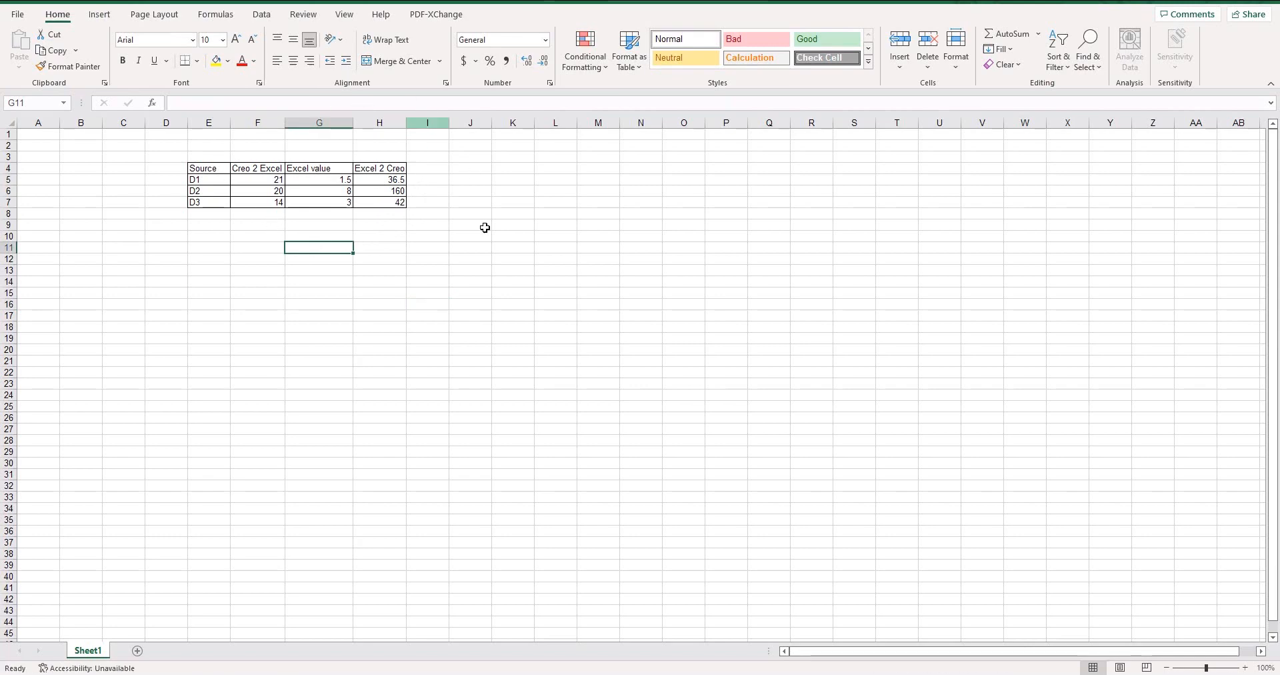
left_click(1270, 2)
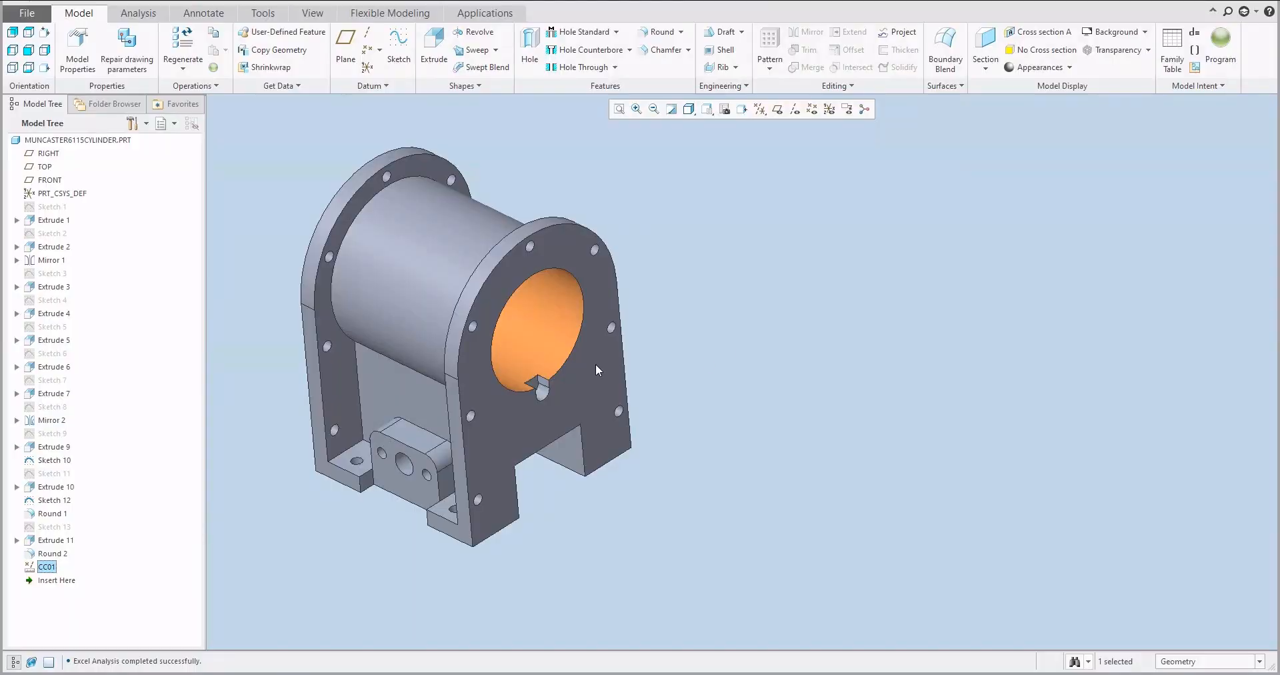
Redefine the CC01 analysis feature up to its Excel definition and check cells G5 and H5 in the linked example.xls workbook.
right_click(47, 567)
left_click(54, 375)
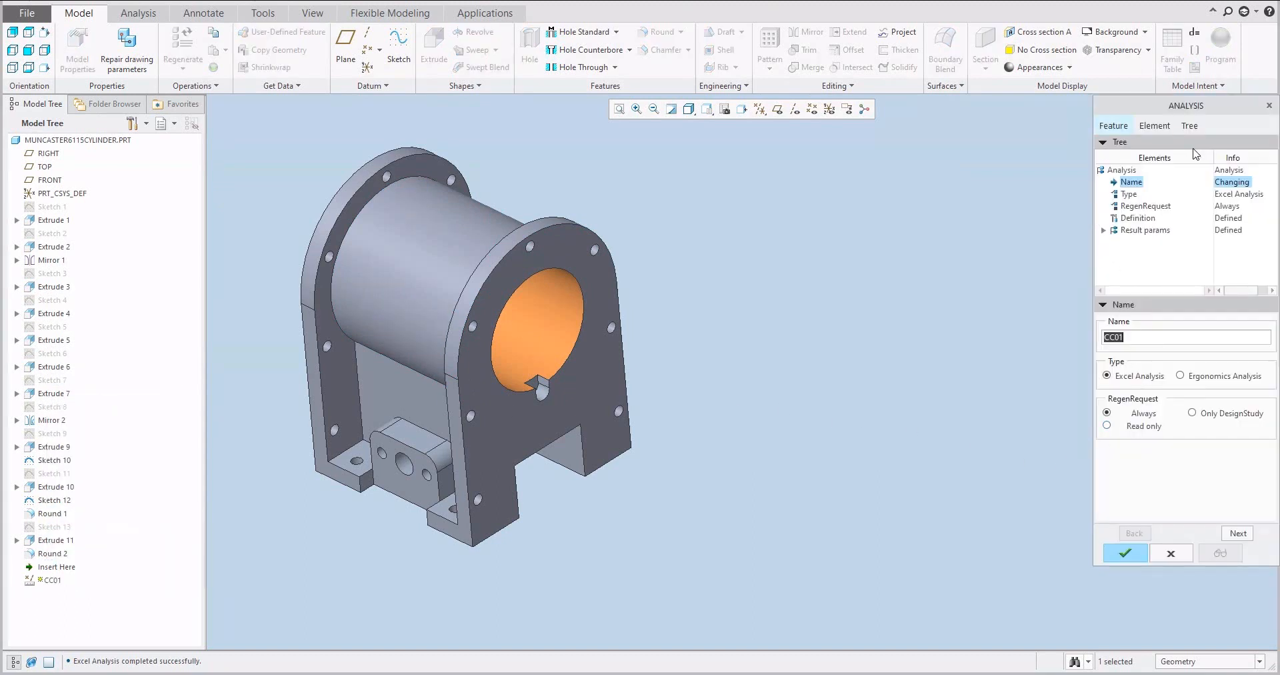
left_click(1238, 534)
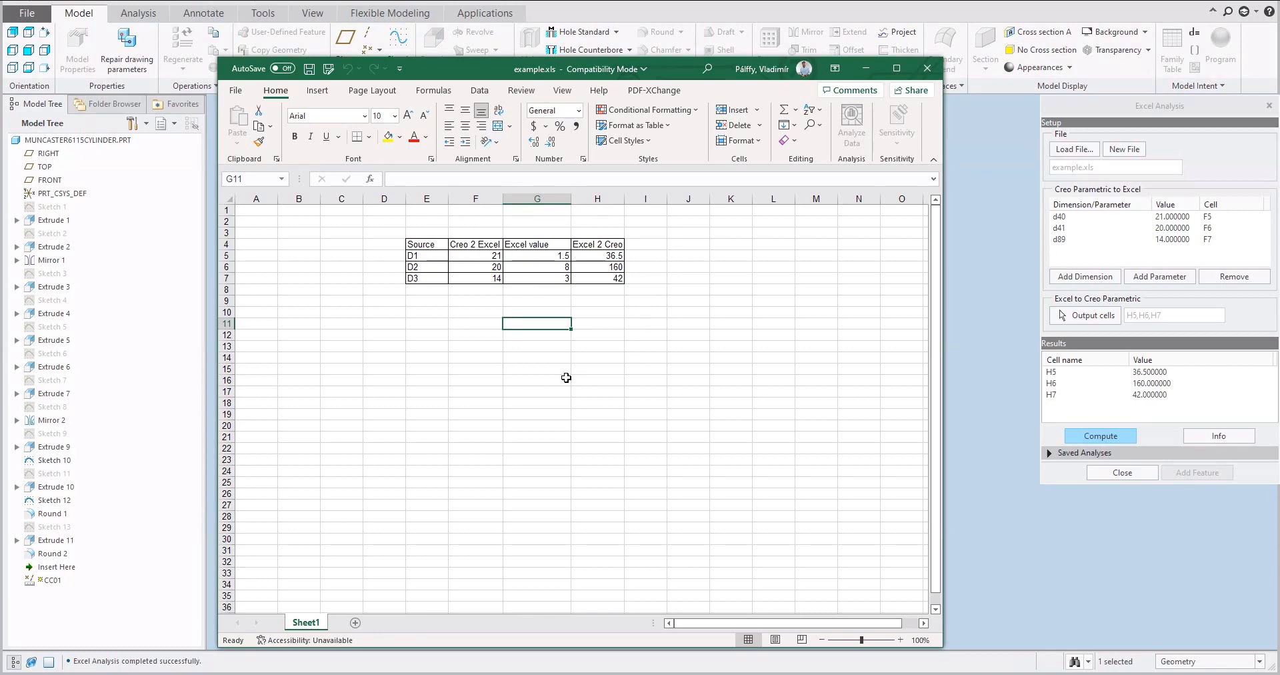
left_click(522, 256)
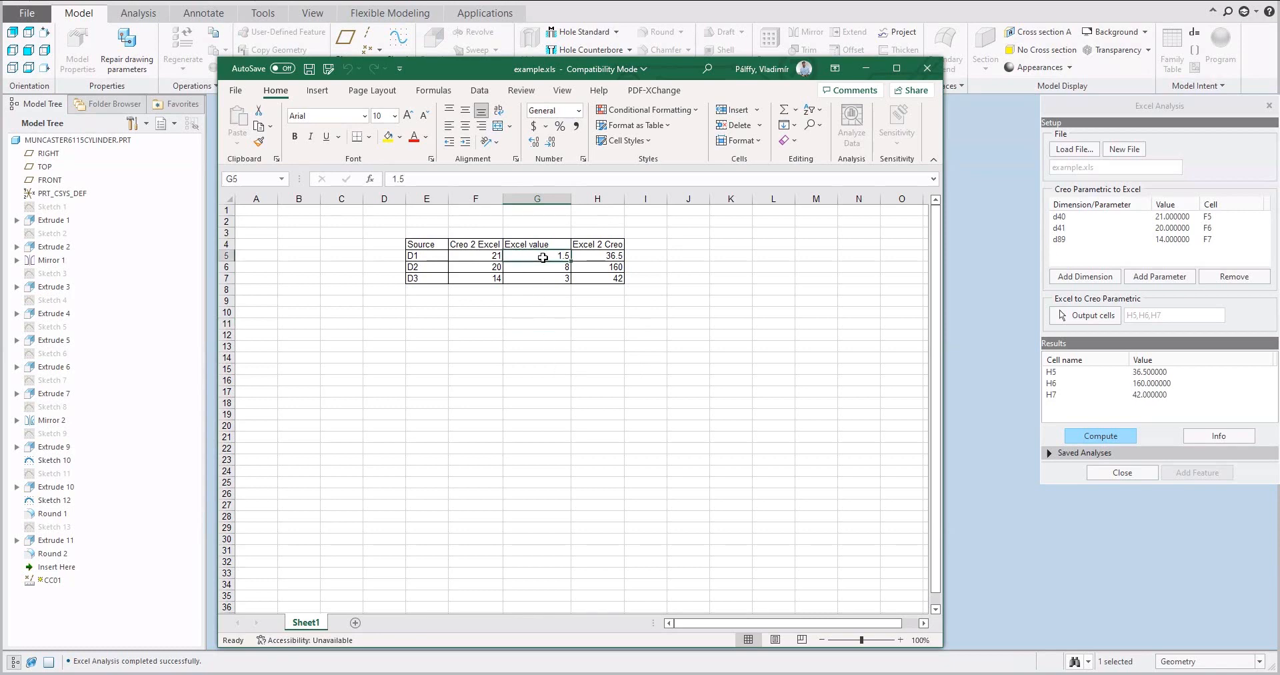
left_click(603, 258)
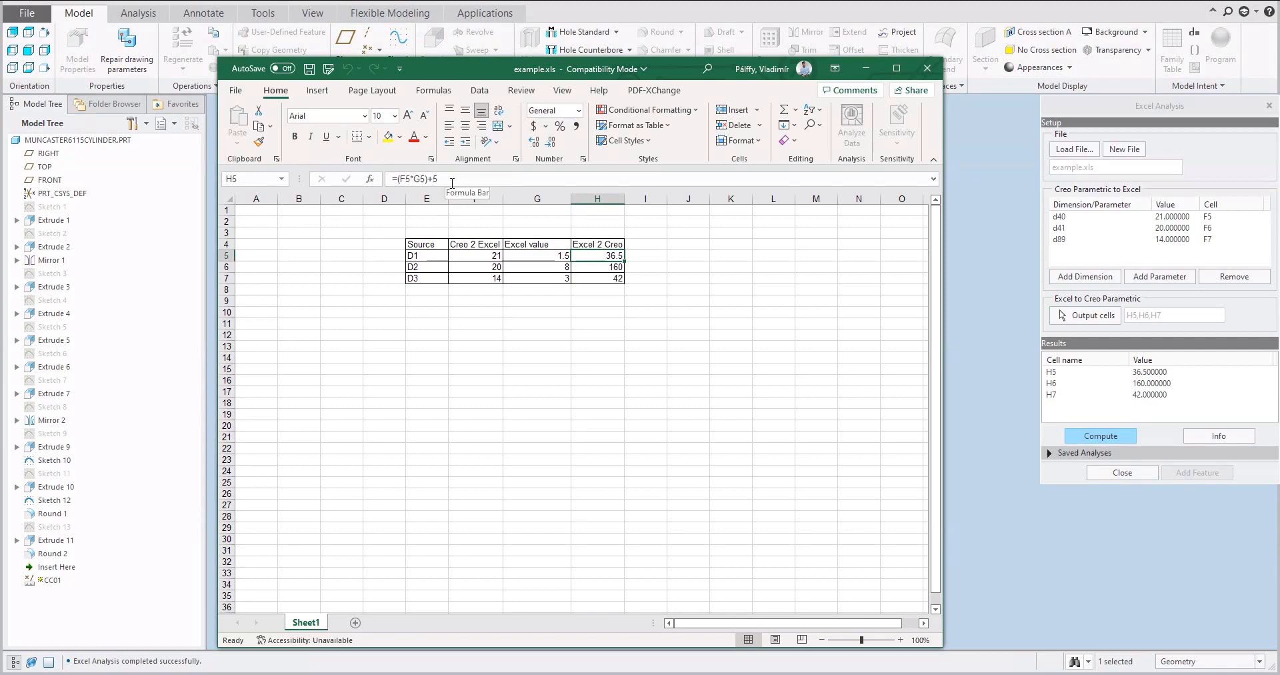
left_click(593, 326)
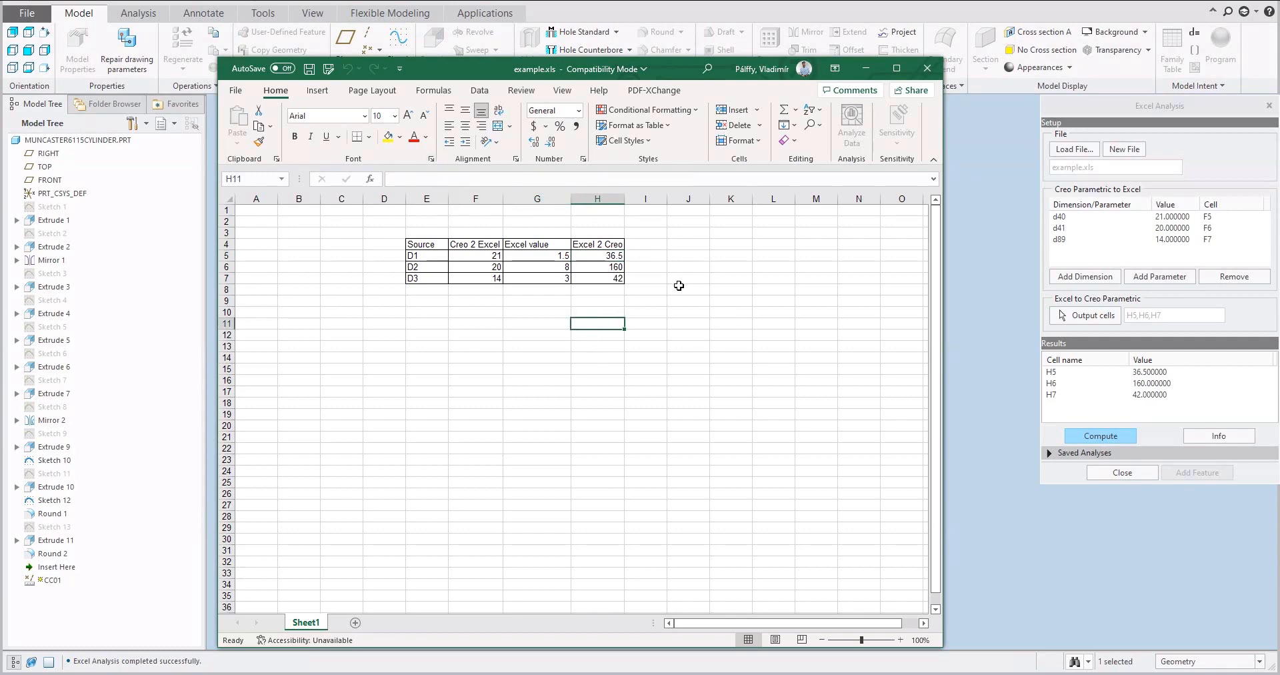
Save the workbook, recompute the Excel analysis from it and accept the redefined CC01 feature.
left_click(309, 69)
left_click(1102, 436)
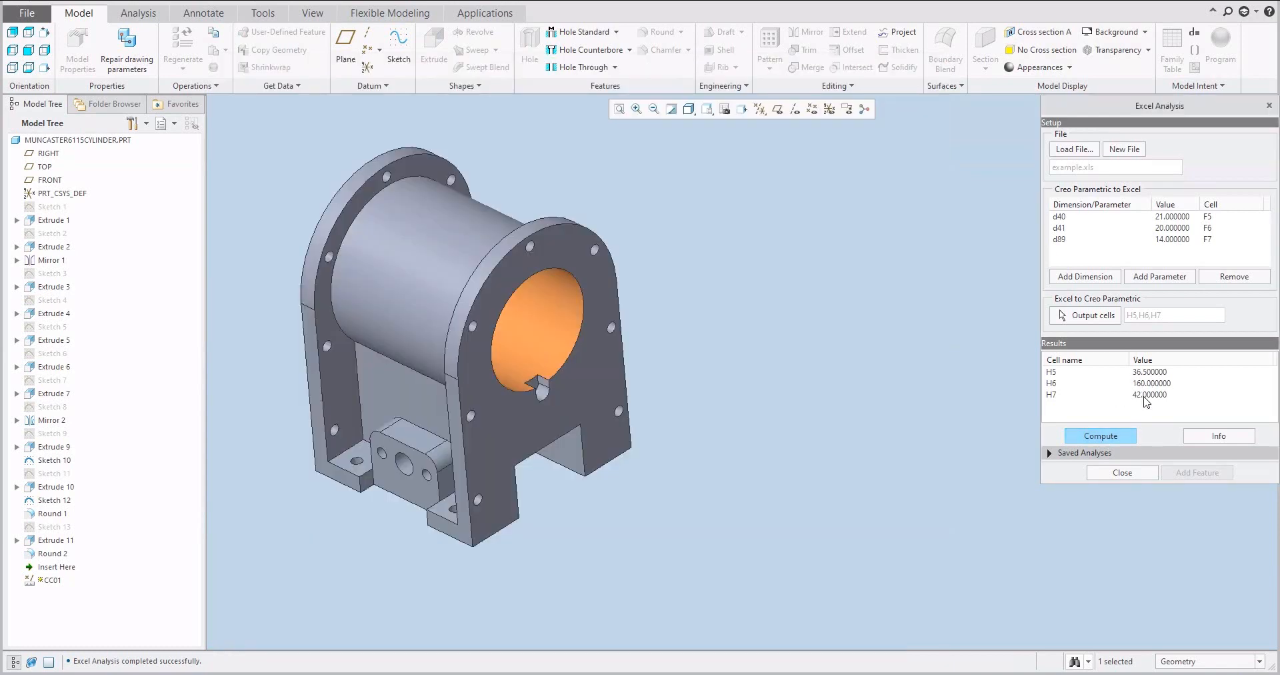
left_click(1118, 473)
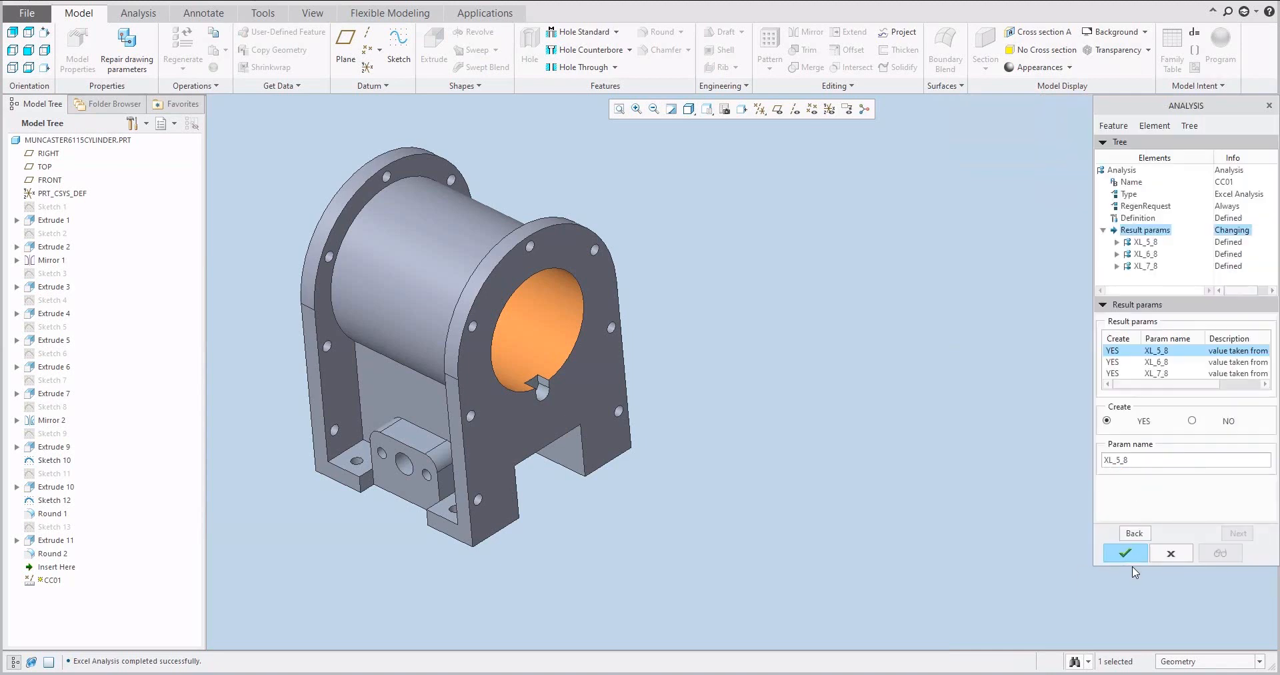
left_click(1133, 560)
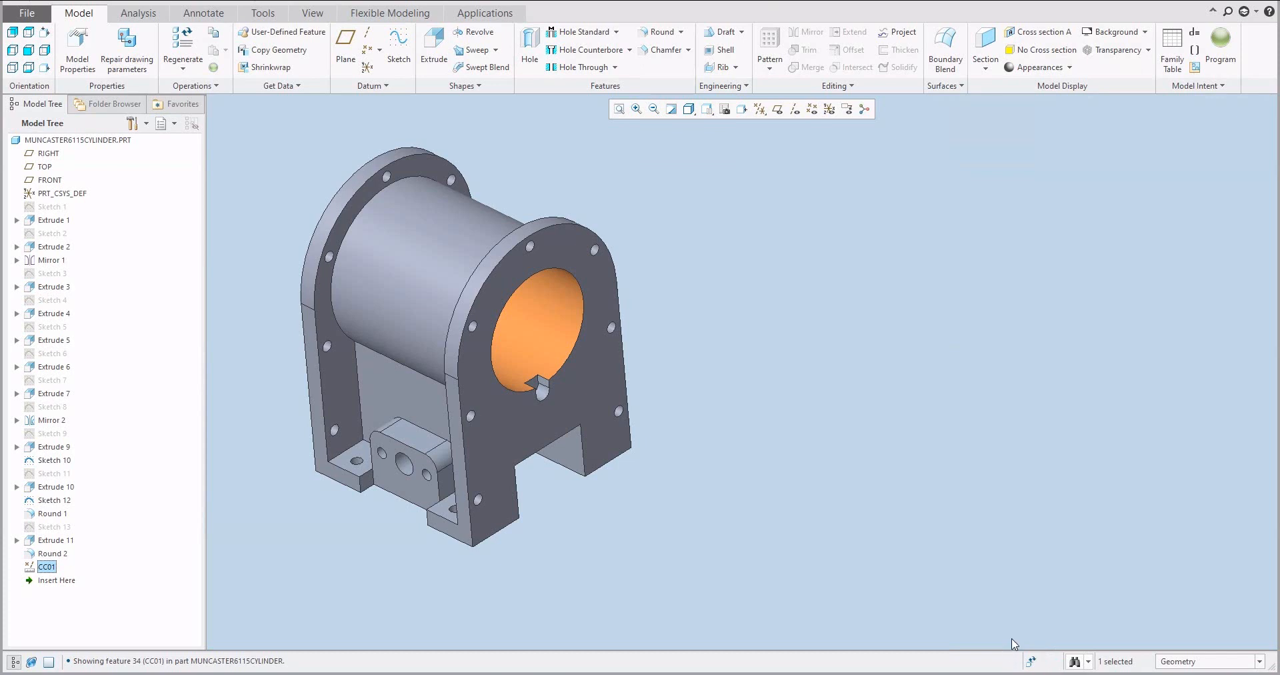
Regenerate the part and show the cylinder sketch dimensions beside example.xls to compare the inner diameter with cell H5.
left_click(836, 449)
key("ctrl+g")
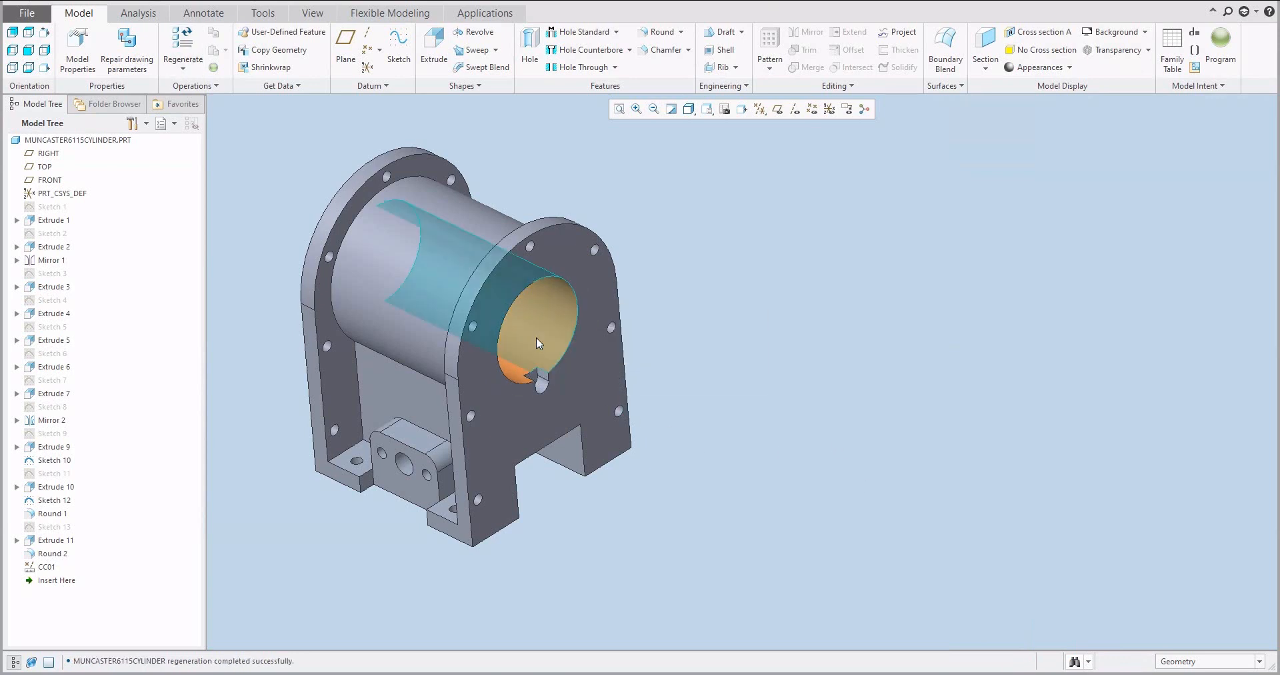
double_click(533, 338)
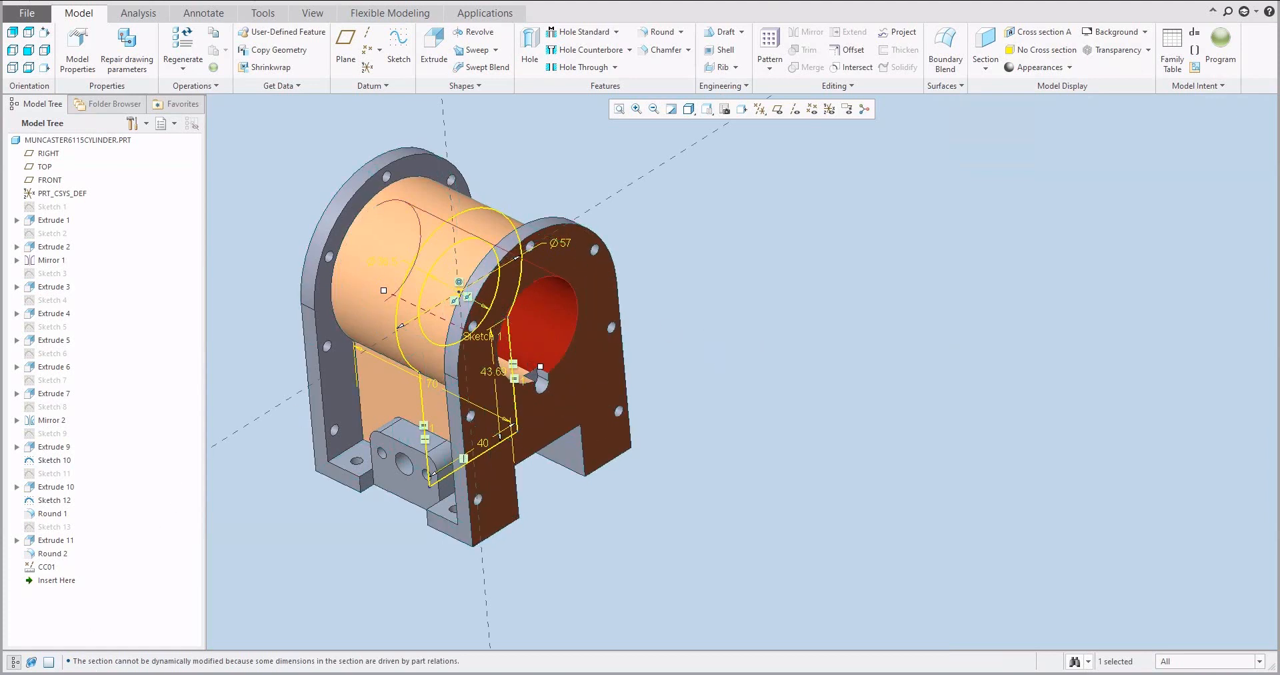
key("alt+Tab")
double_click(523, 317)
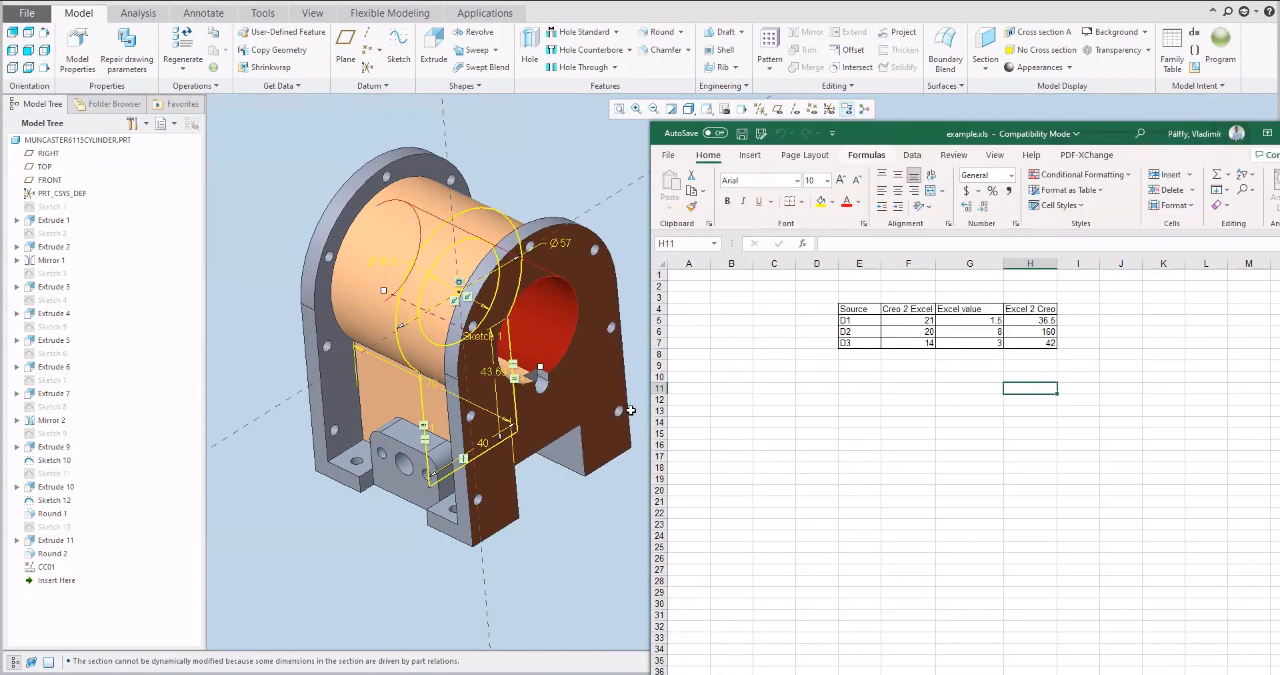